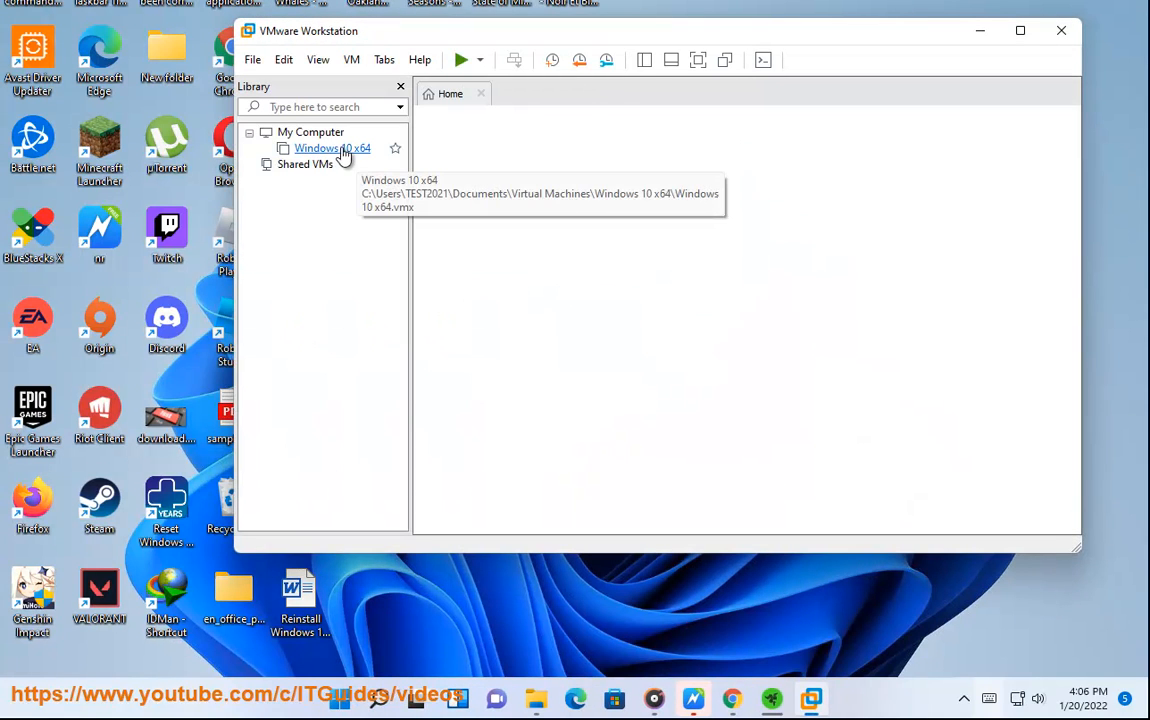
Step: Open the Access Control settings of the Windows 10 x64 virtual machine
click(340, 152)
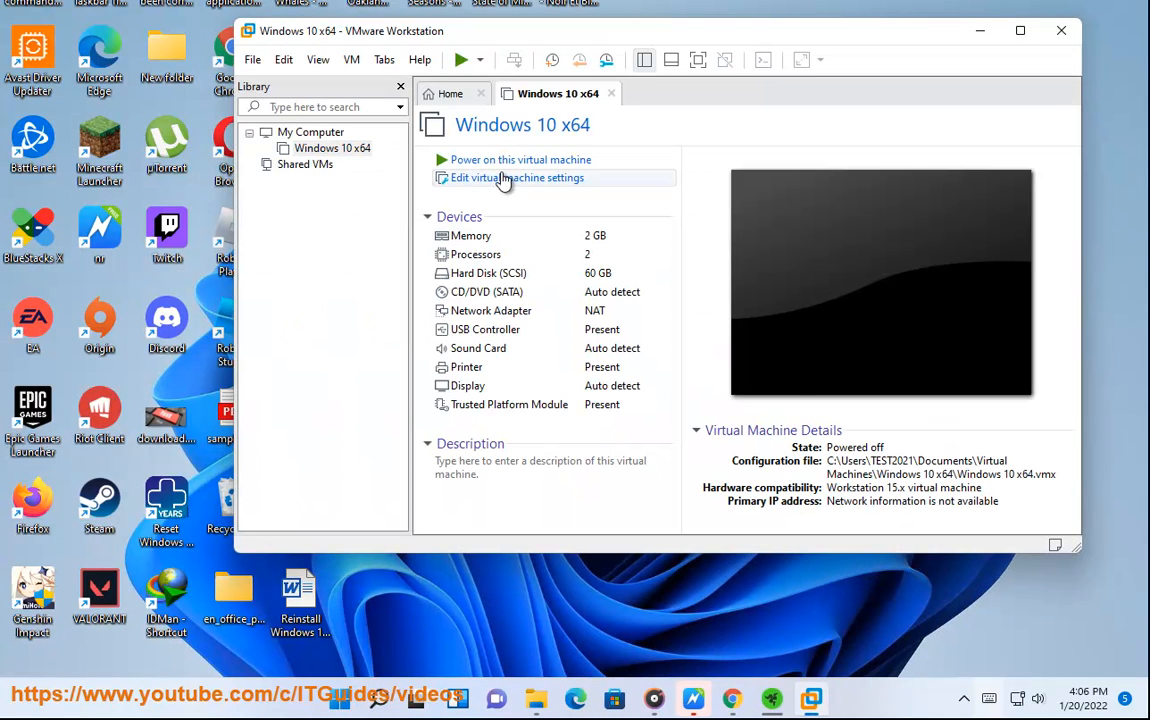
click(525, 190)
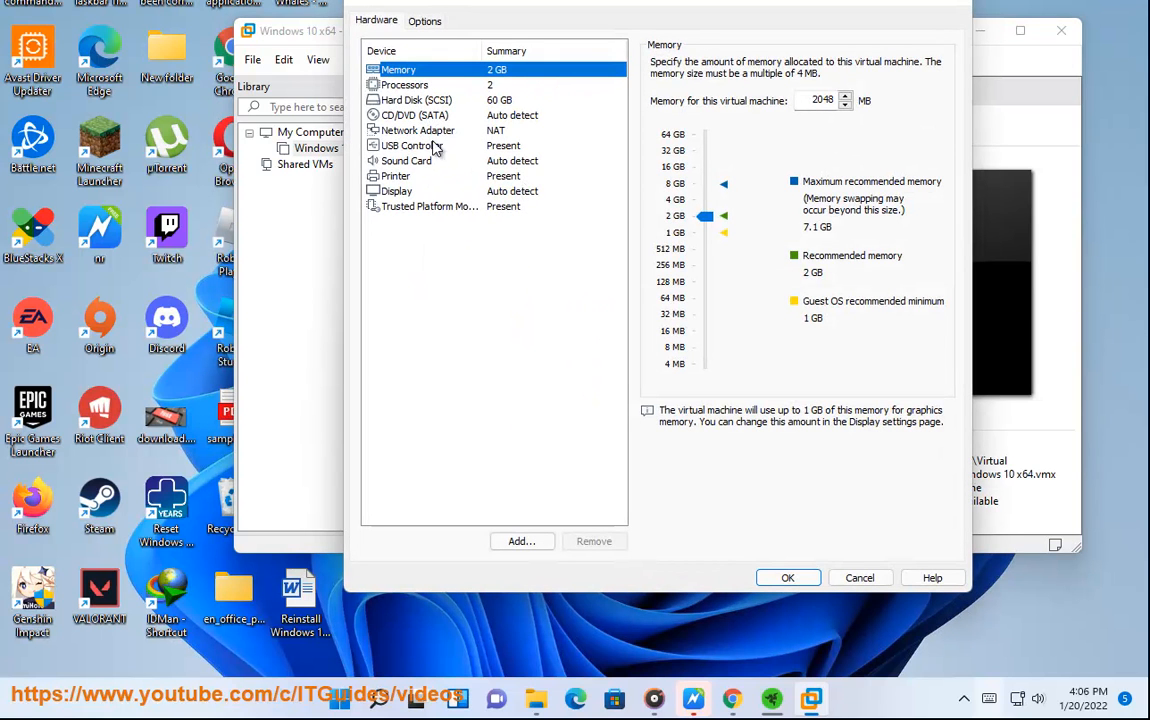
click(424, 21)
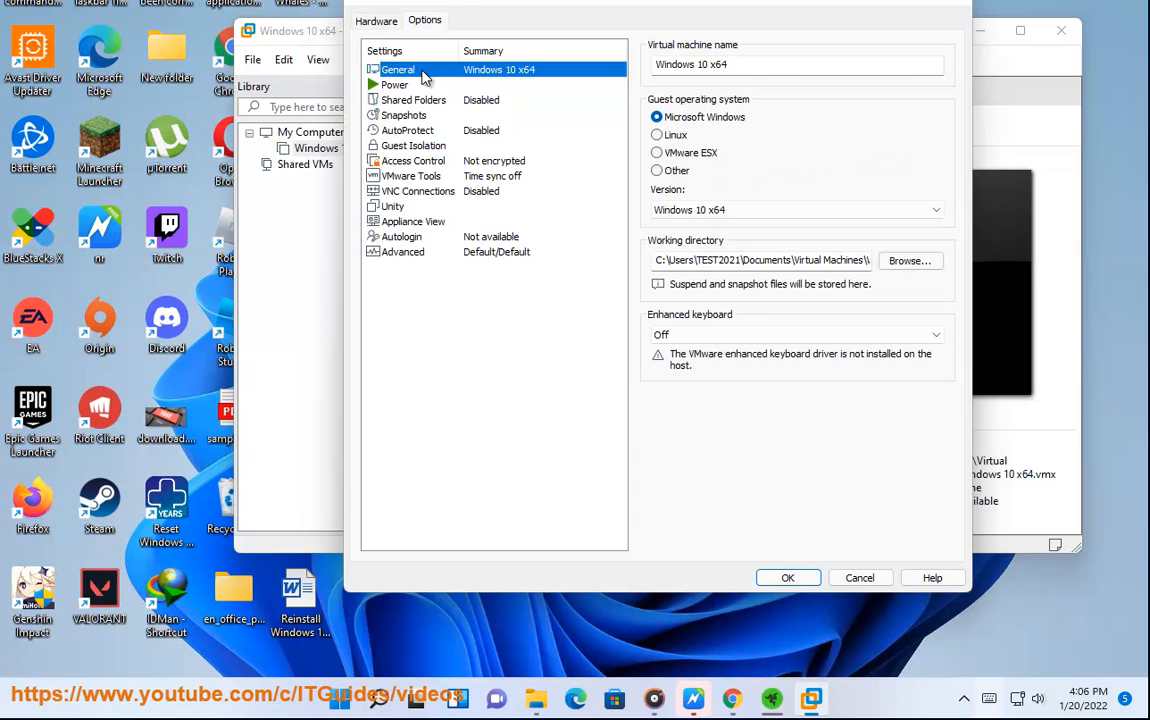
click(425, 162)
Step: Encrypt the virtual machine, entering and confirming the encryption password
click(850, 142)
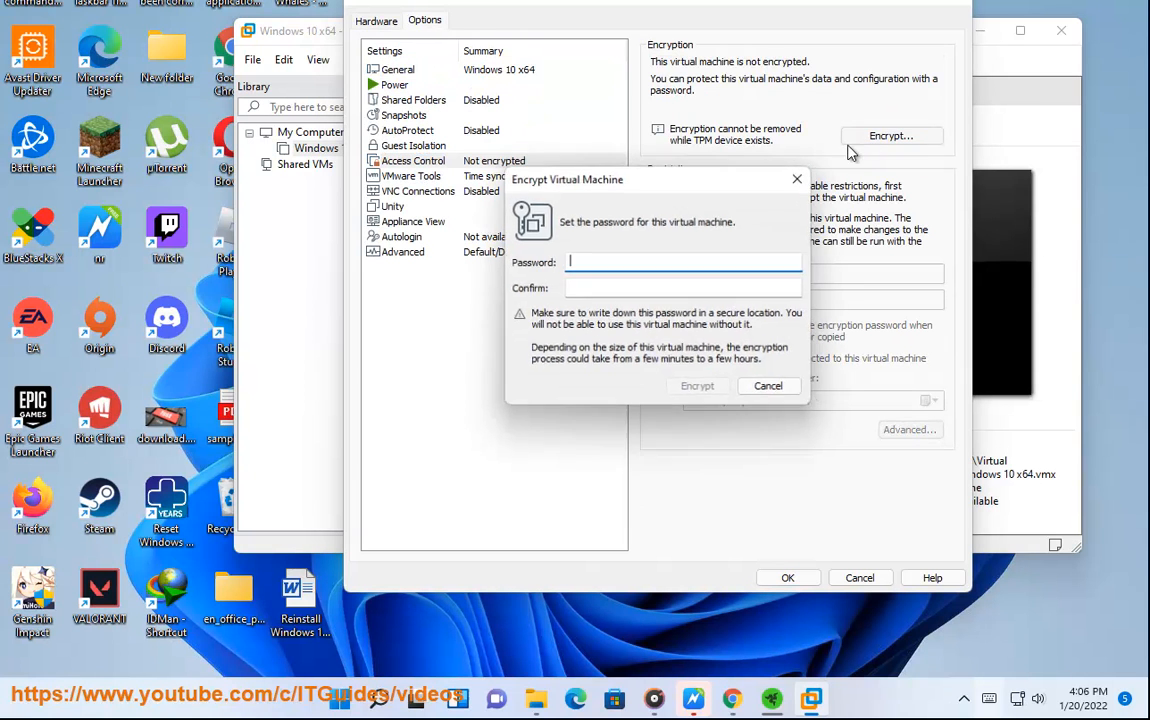
drag(765, 204, 762, 192)
text(a)
click(726, 292)
text(a)
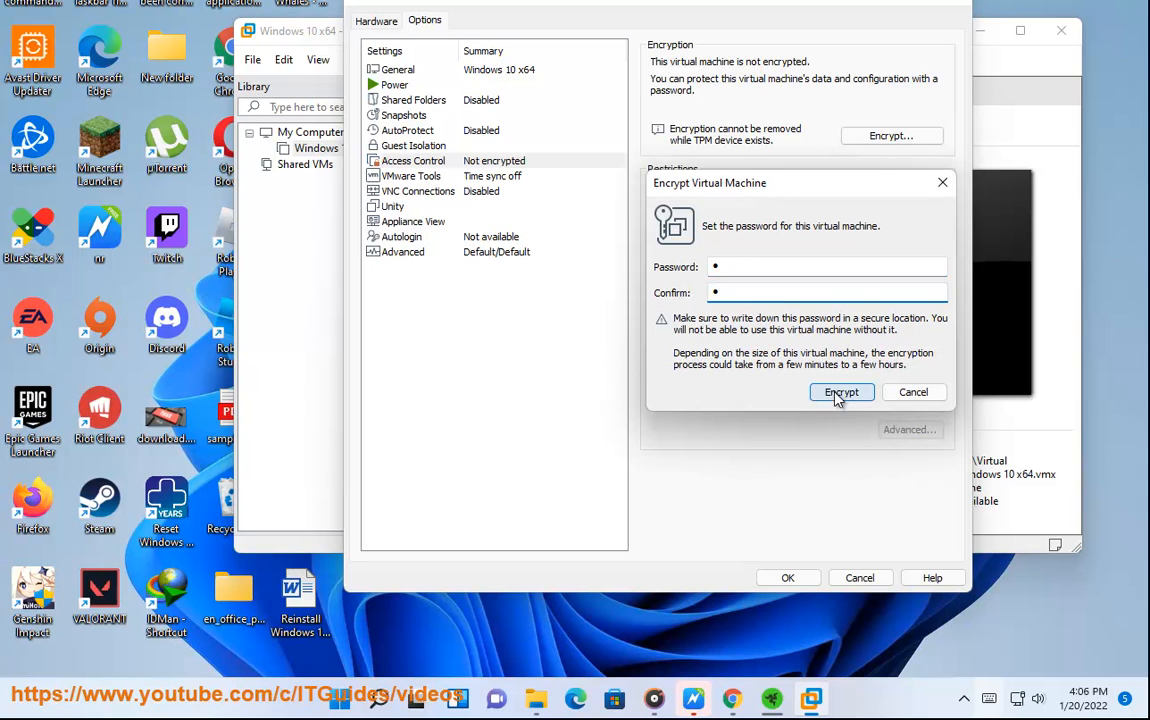
click(843, 391)
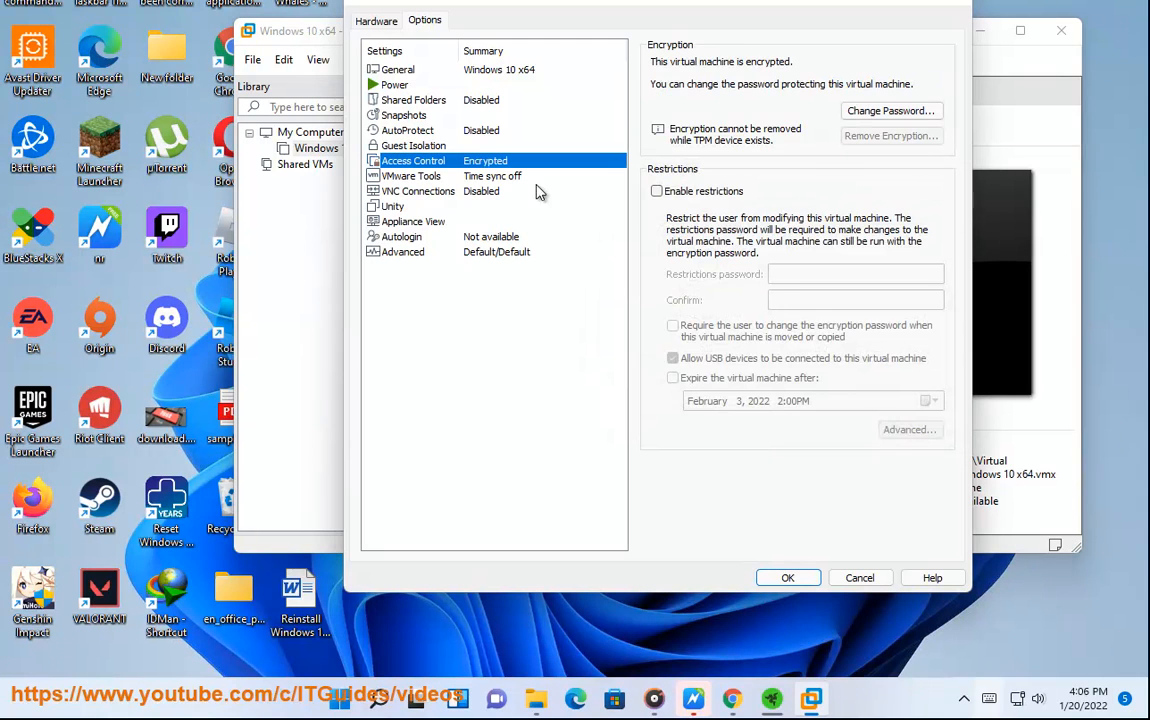
Step: Try to add a Trusted Platform Module to the virtual machine's hardware, and close the settings with the changes accepted
click(378, 24)
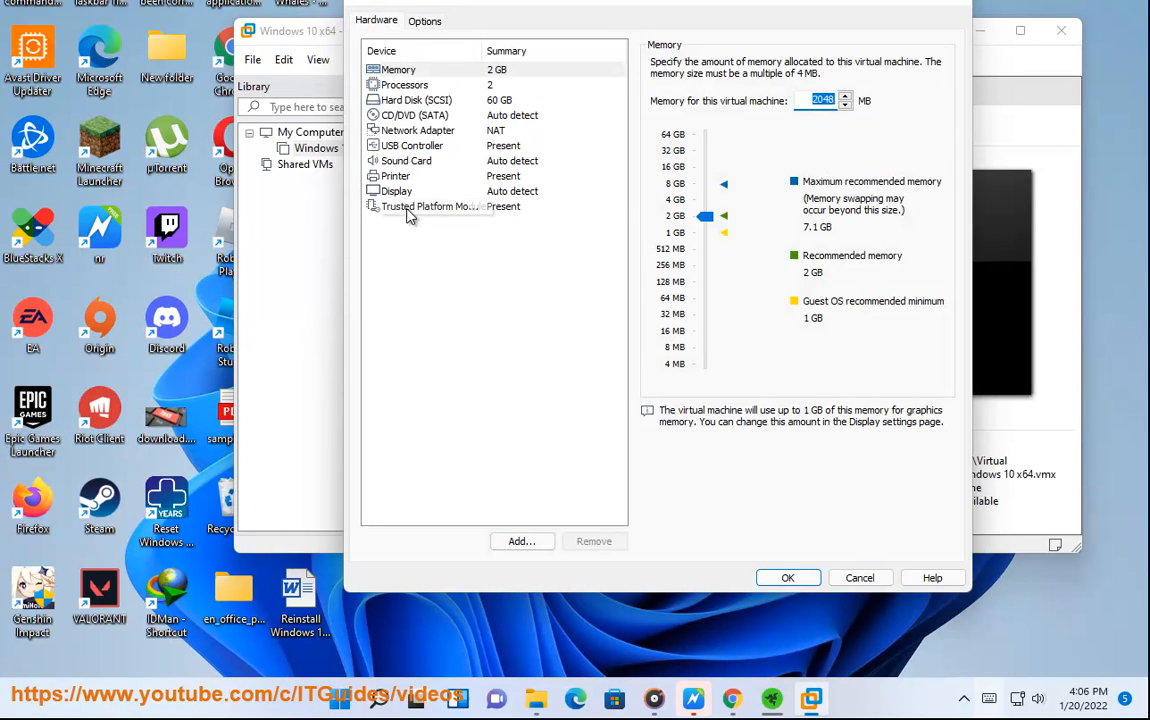
click(438, 209)
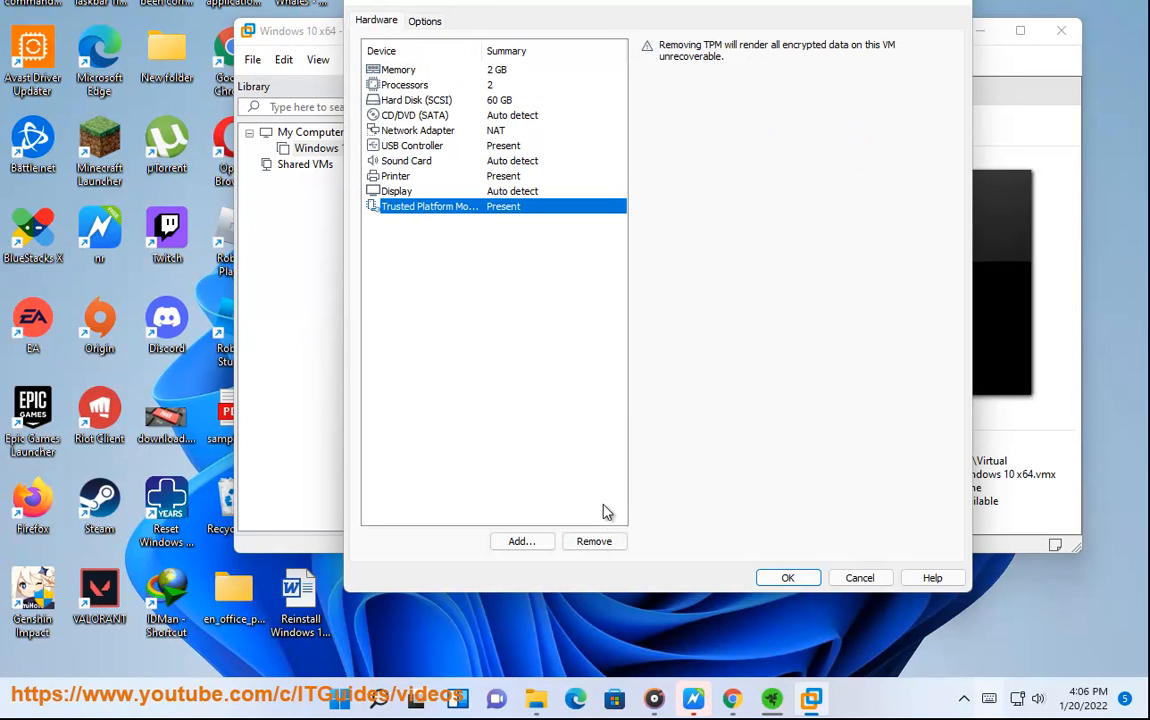
click(523, 544)
click(512, 363)
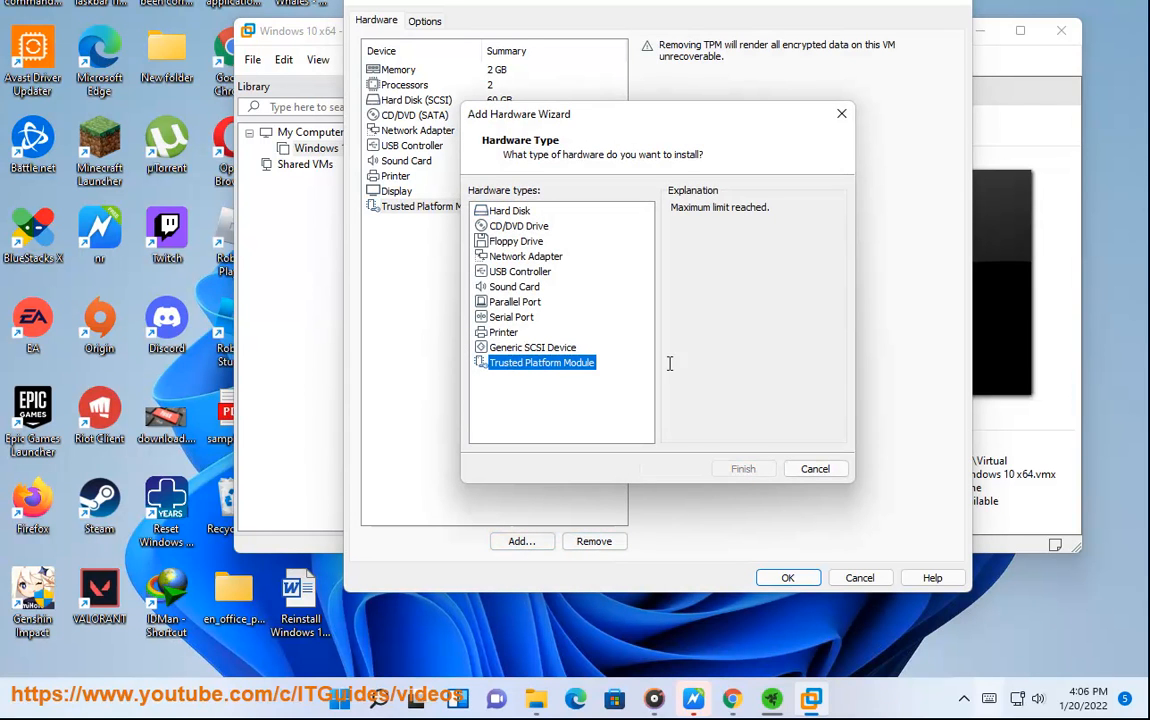
click(815, 469)
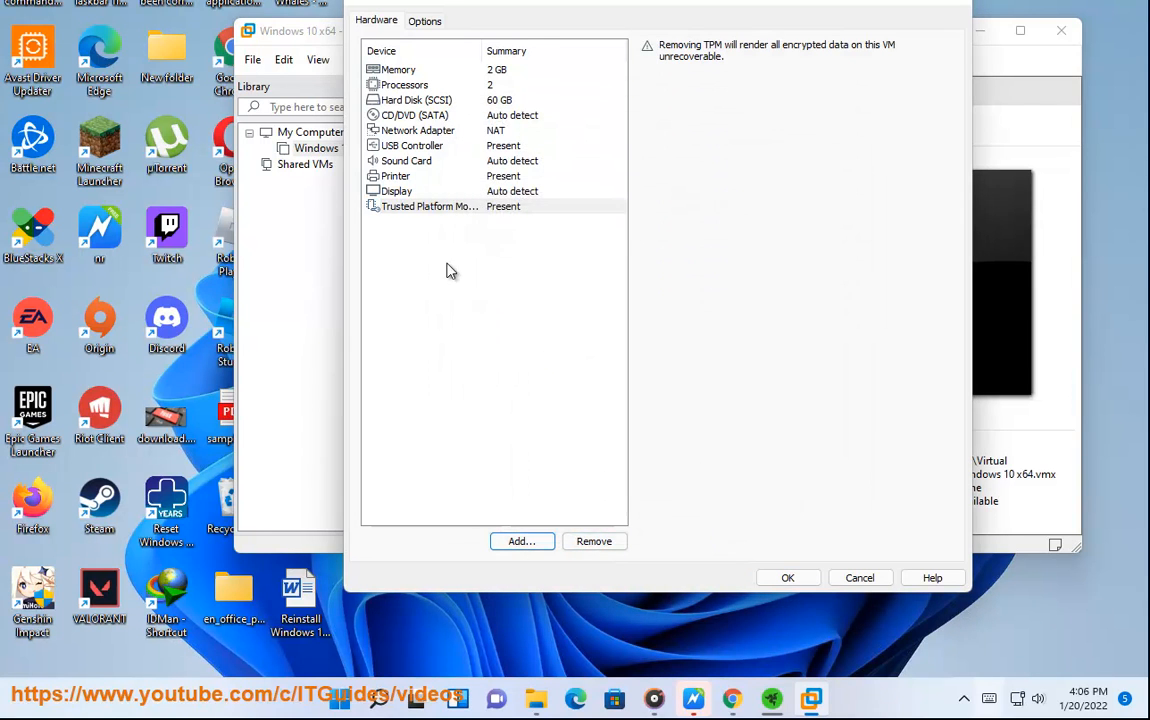
click(789, 579)
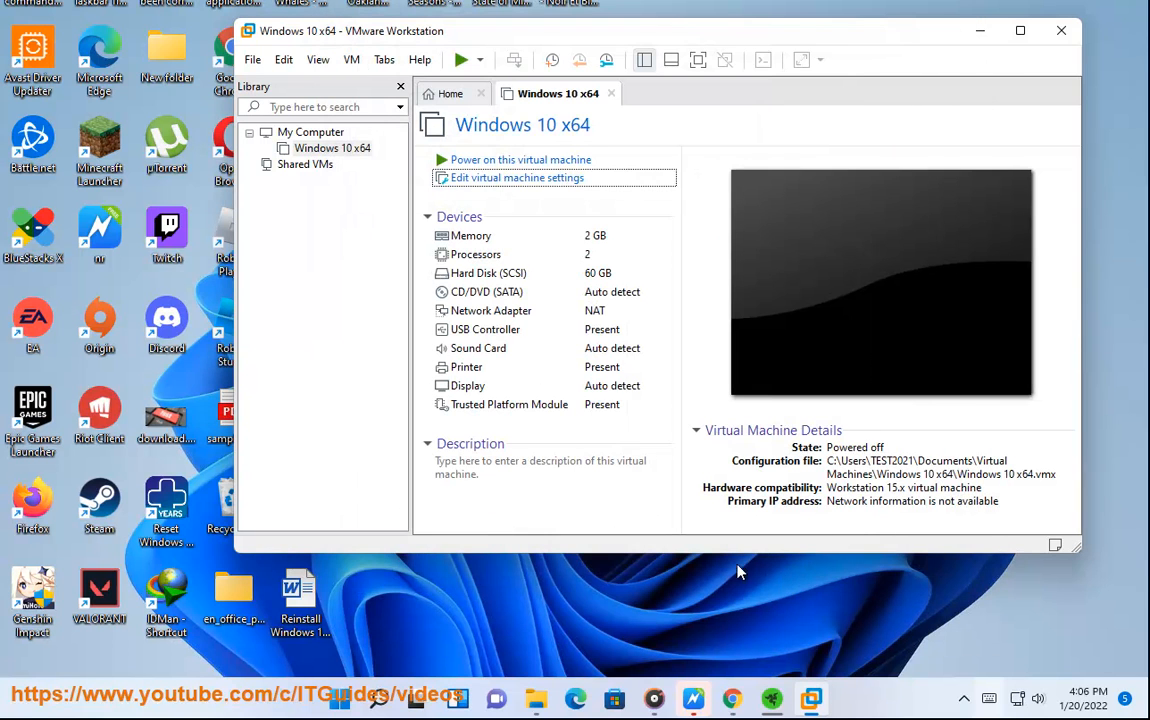
Step: Open the virtual machine's general options and browse the folders available for its working directory without choosing one
click(495, 180)
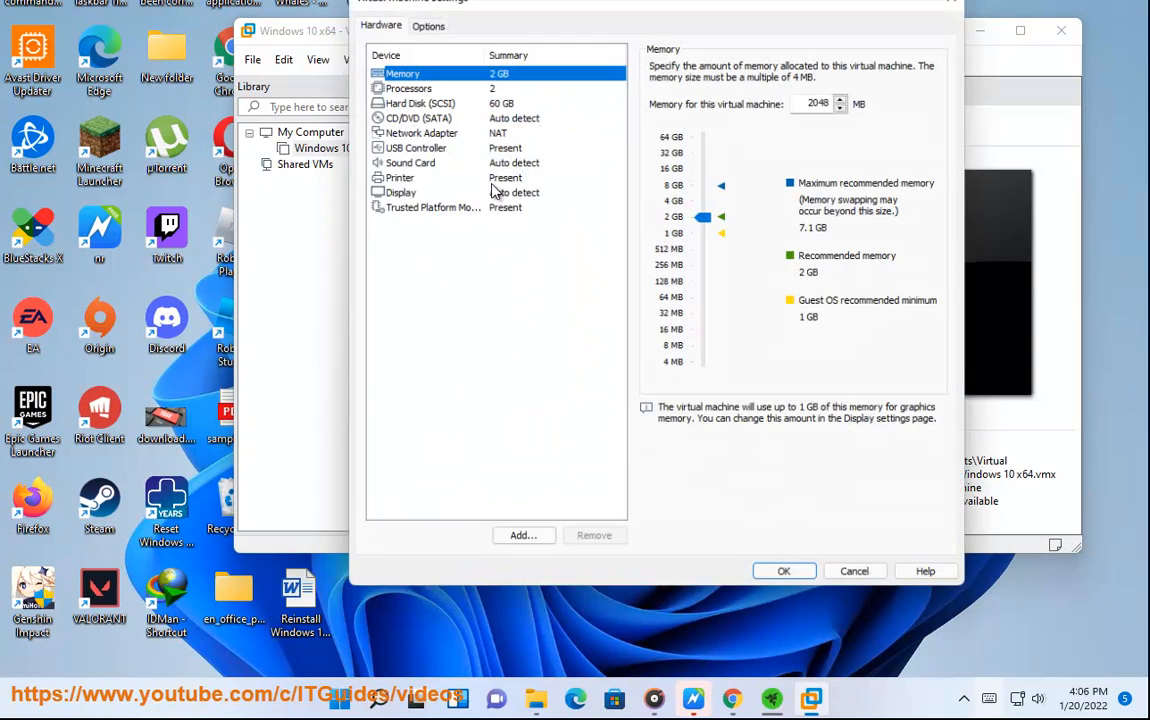
click(426, 21)
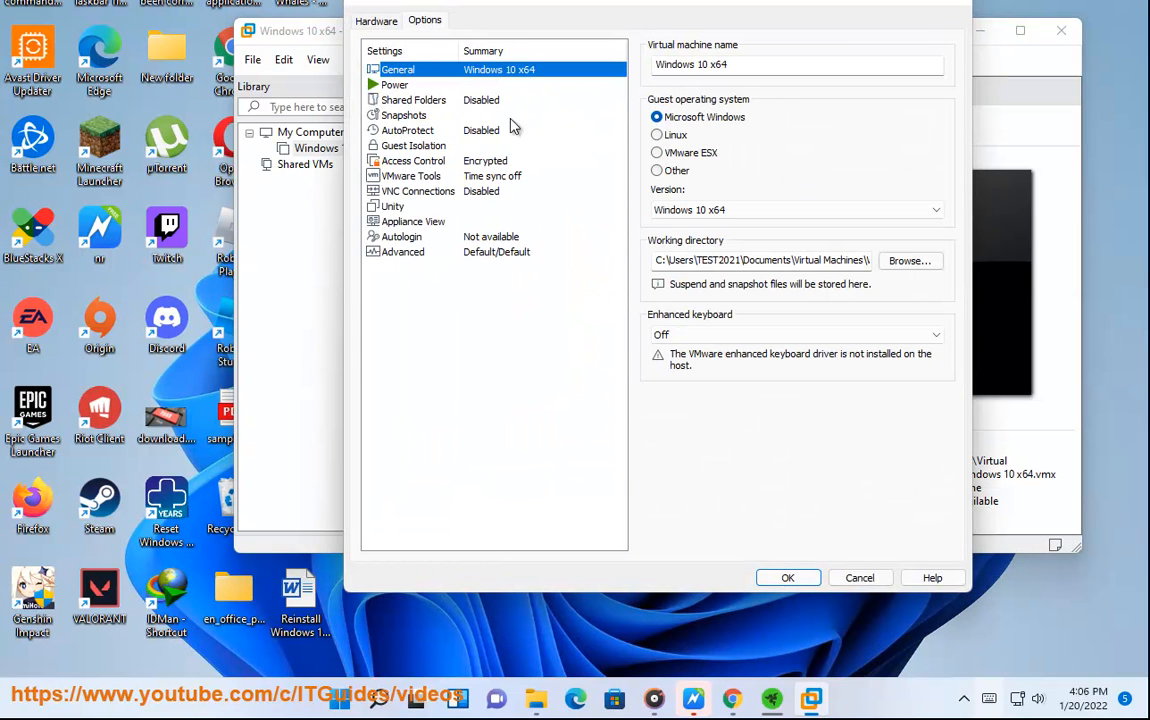
click(916, 264)
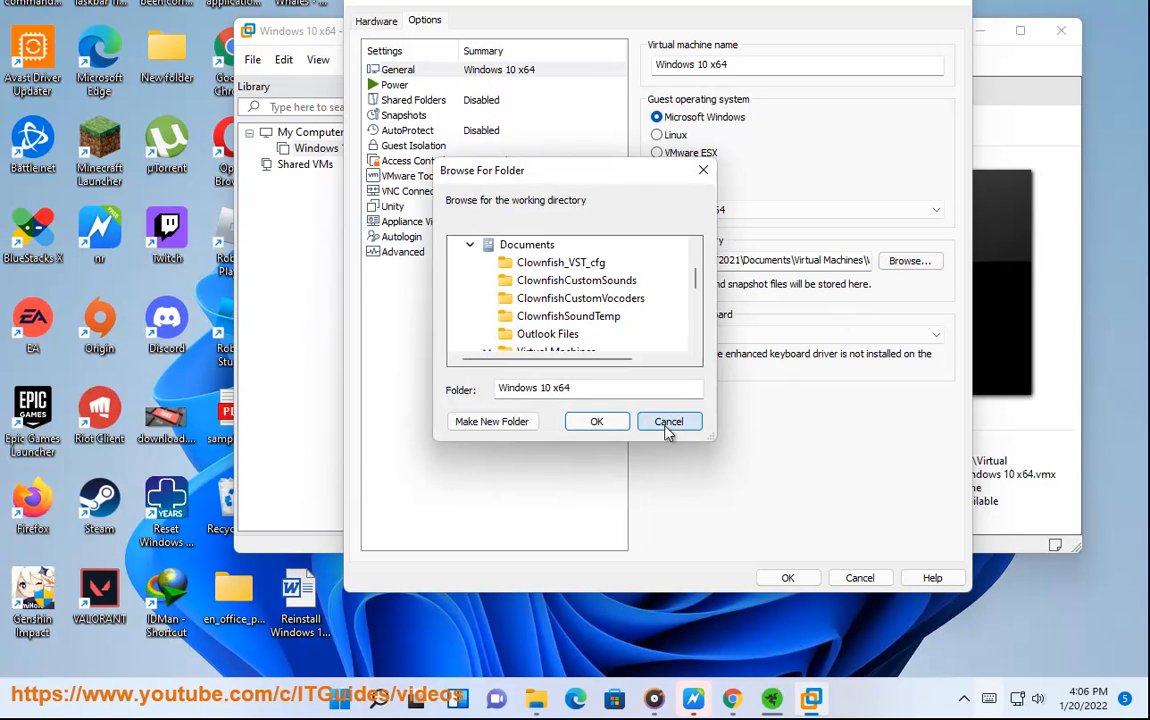
scroll(567, 291, up, 2)
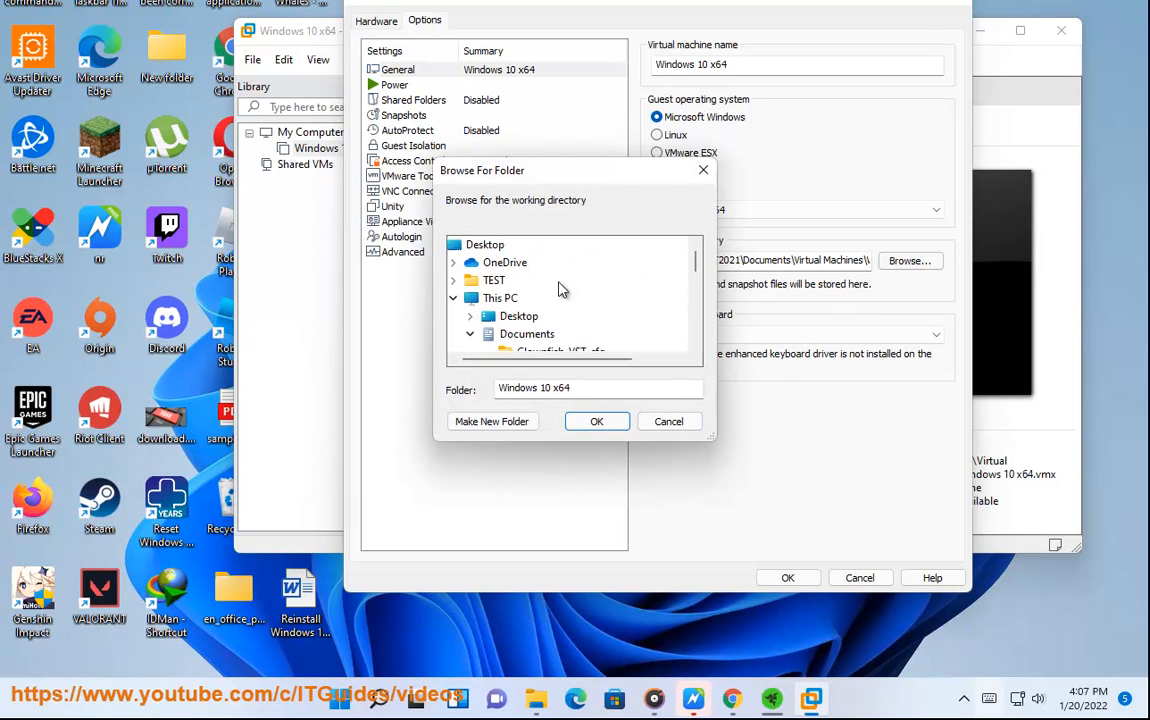
click(480, 245)
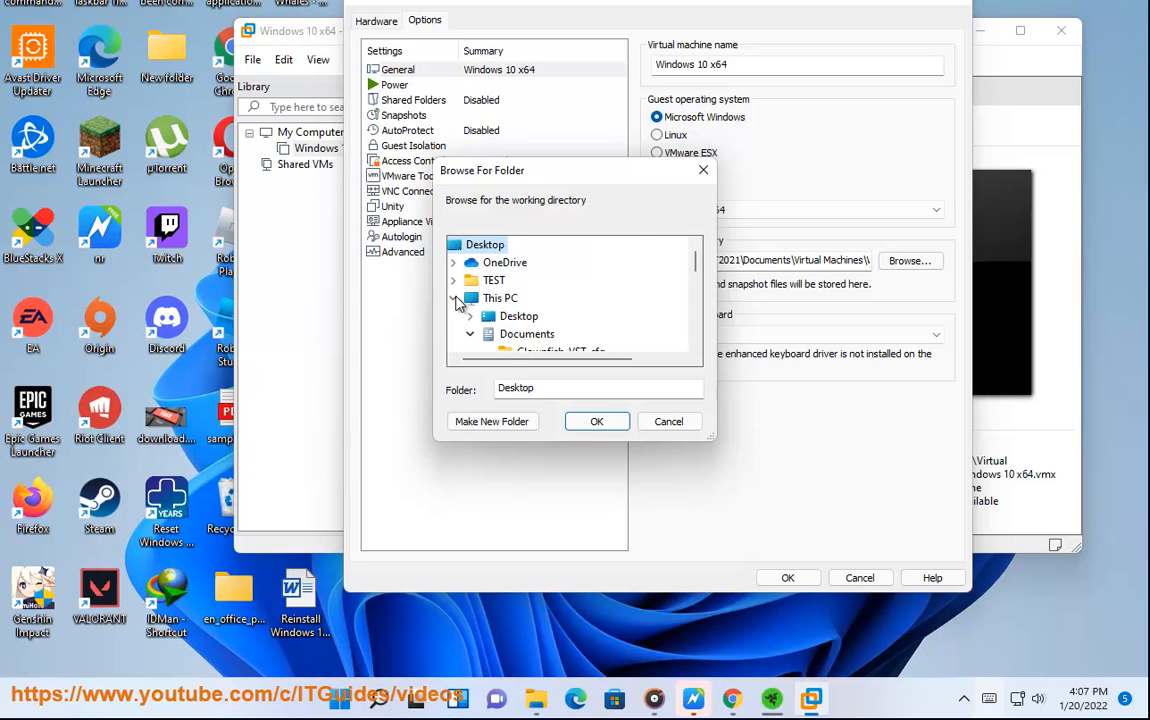
drag(634, 180, 824, 226)
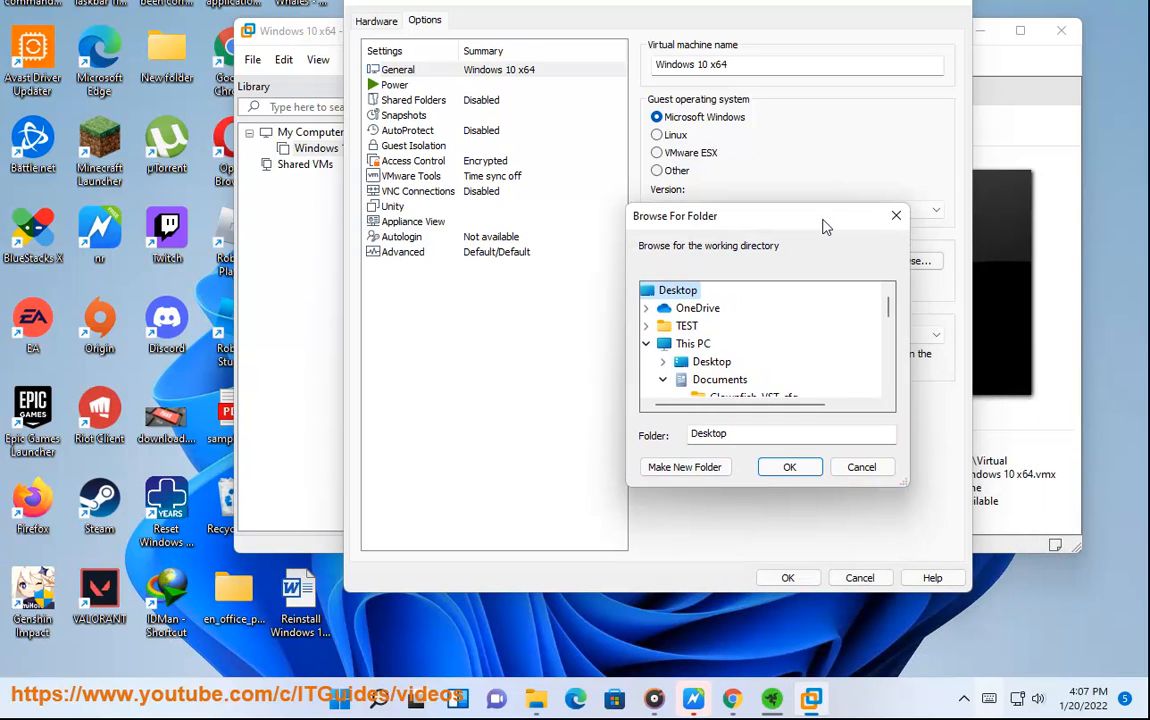
scroll(748, 345, down, 2)
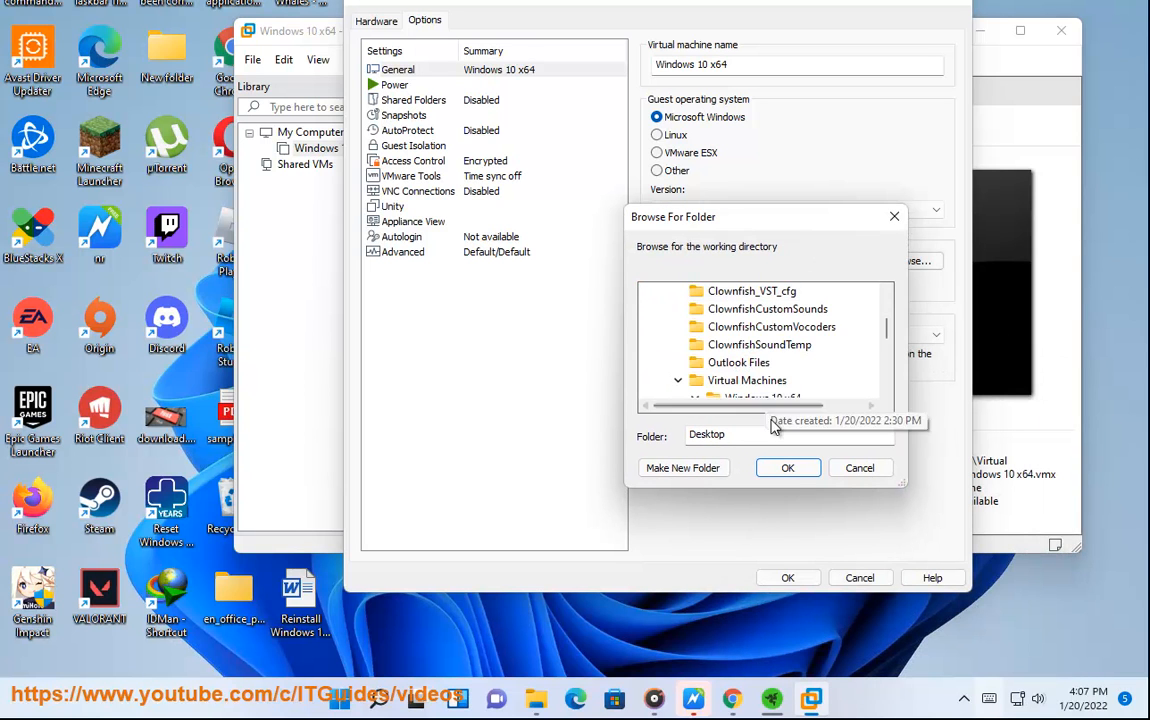
click(862, 470)
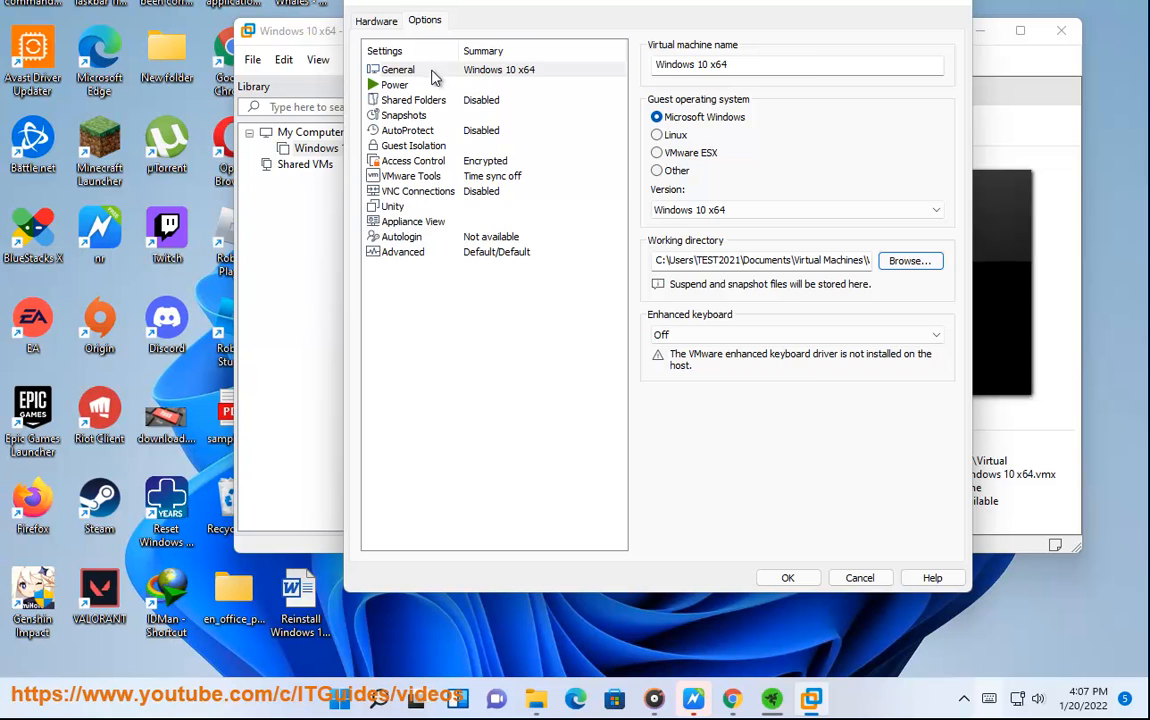
Step: Set the virtual CD/DVD (SATA) drive to use the Win11_English_x64v1.iso image from the Desktop, and save the settings
click(365, 21)
click(420, 114)
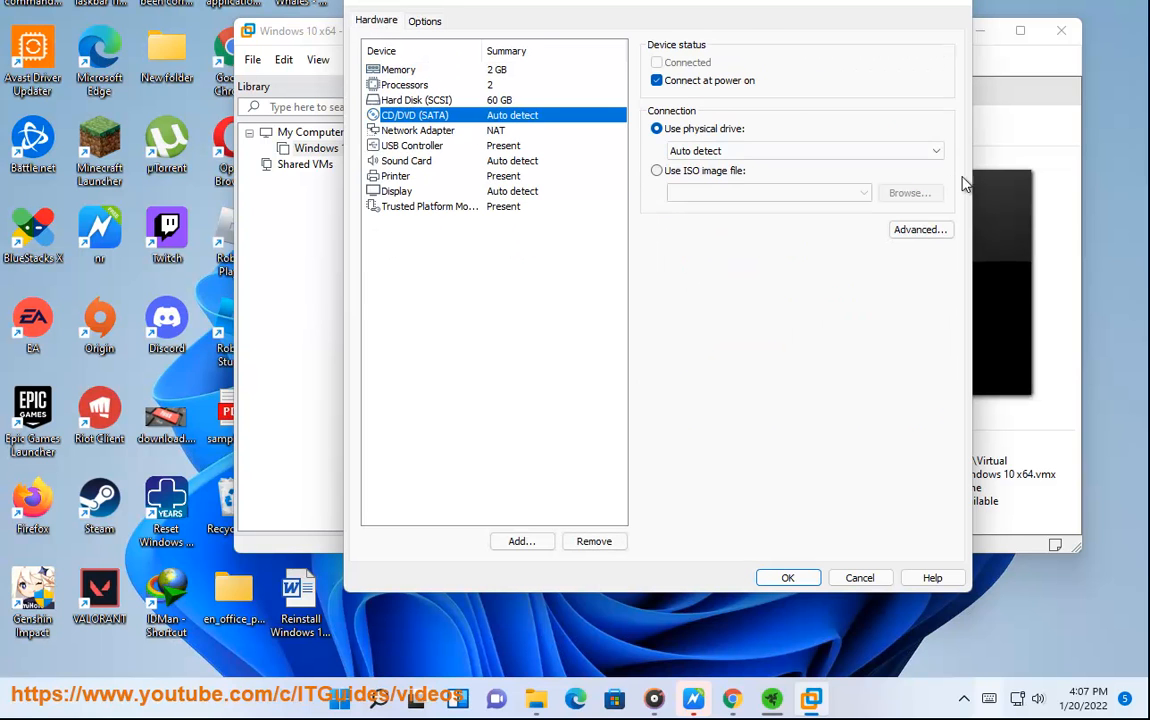
click(705, 172)
click(918, 196)
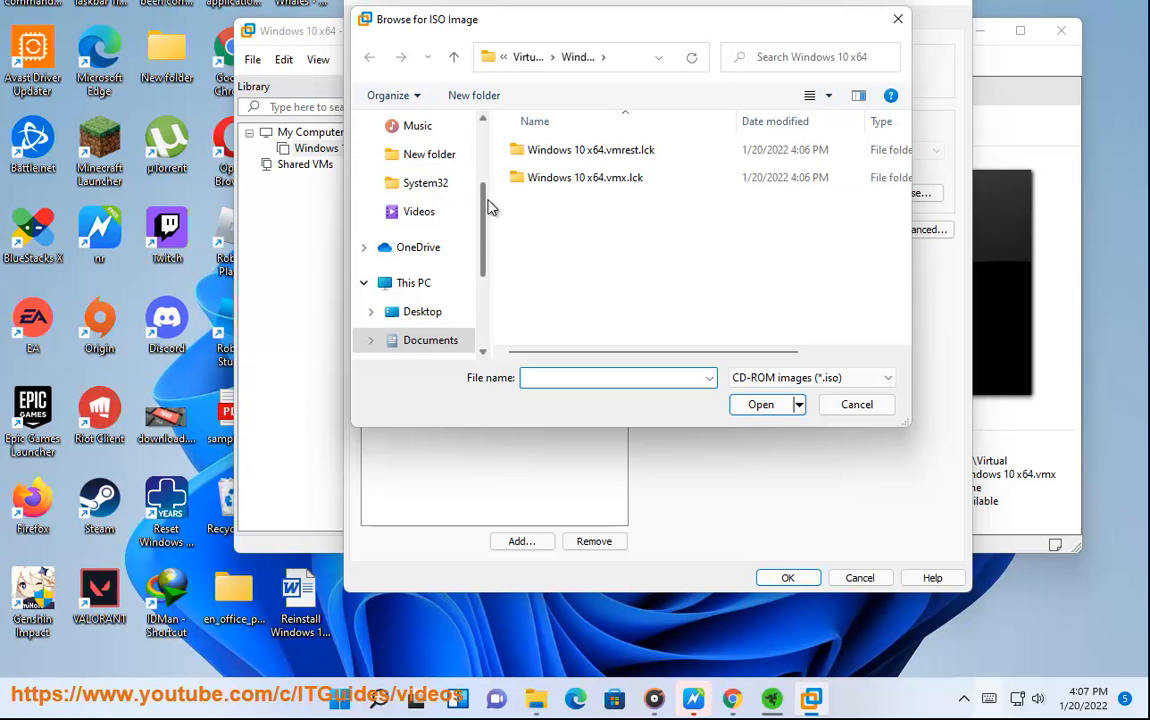
scroll(490, 207, up, 3)
click(428, 163)
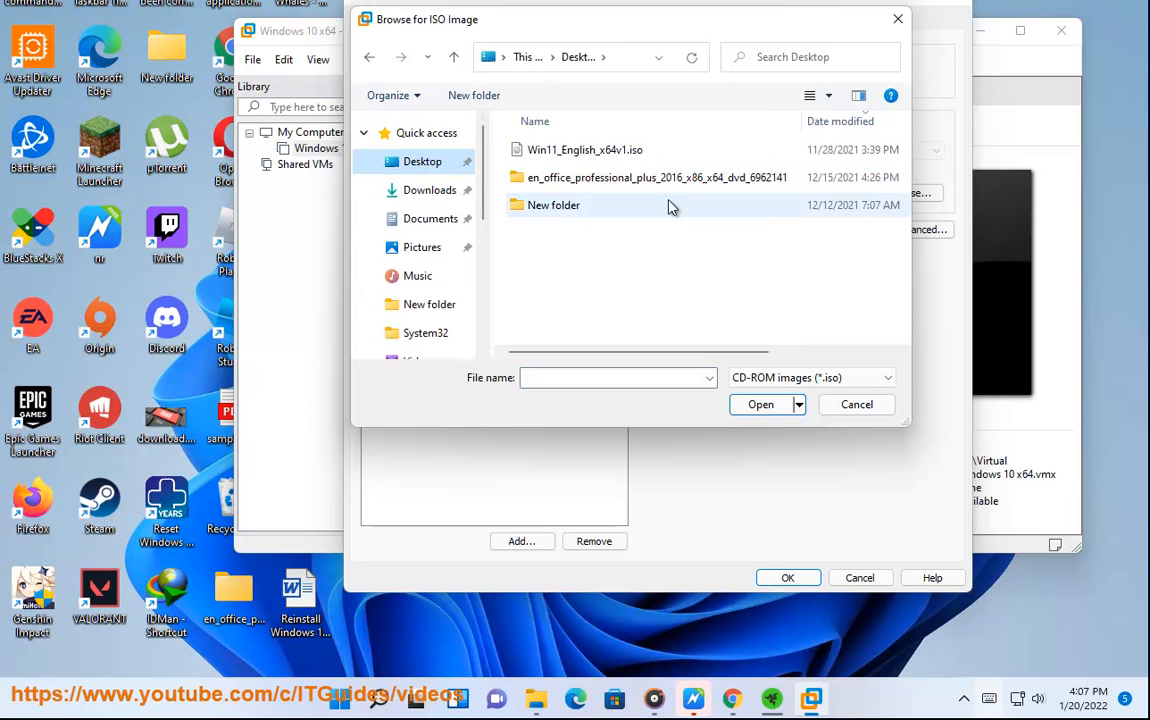
click(575, 150)
click(760, 405)
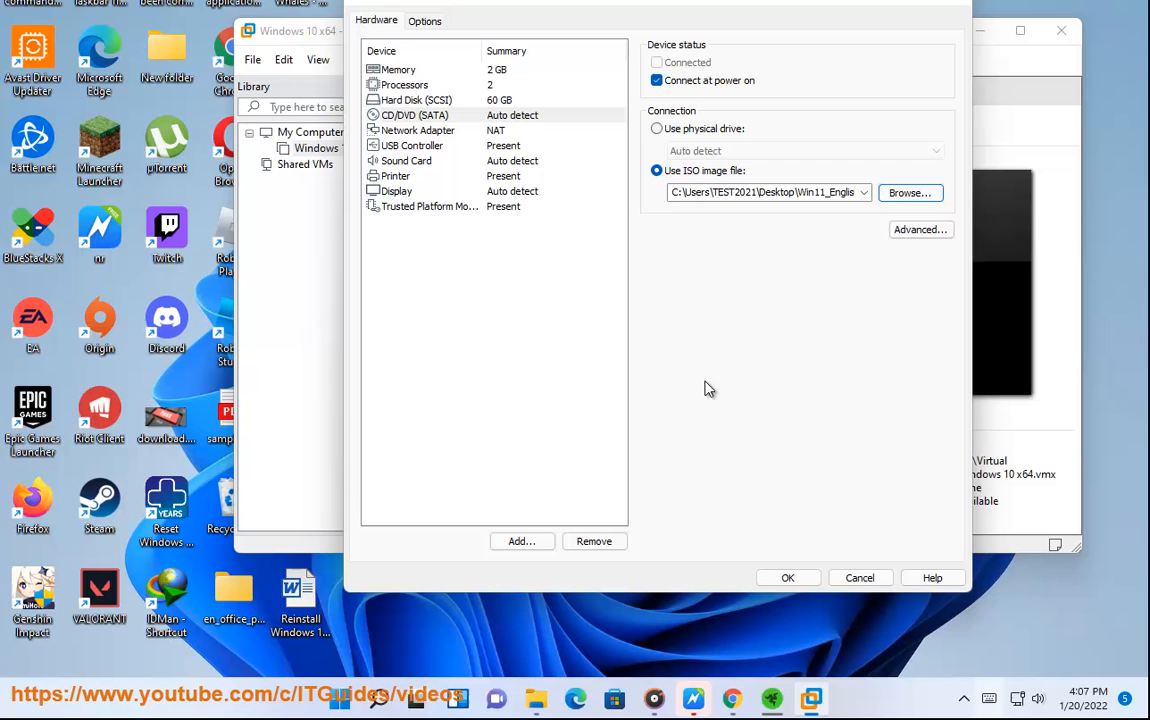
click(792, 578)
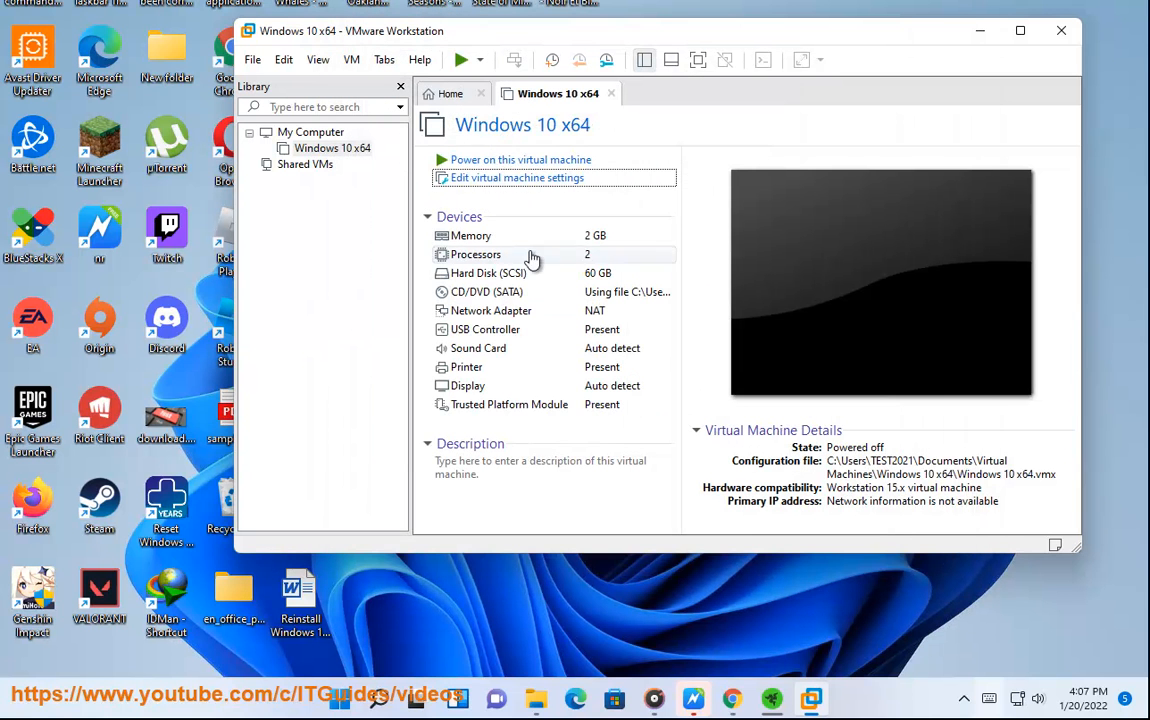
Step: Switch to the instructions document, select the text managedVM.autoAddVTPM = "software" under Option 2, and return to the desktop
click(980, 37)
click(693, 697)
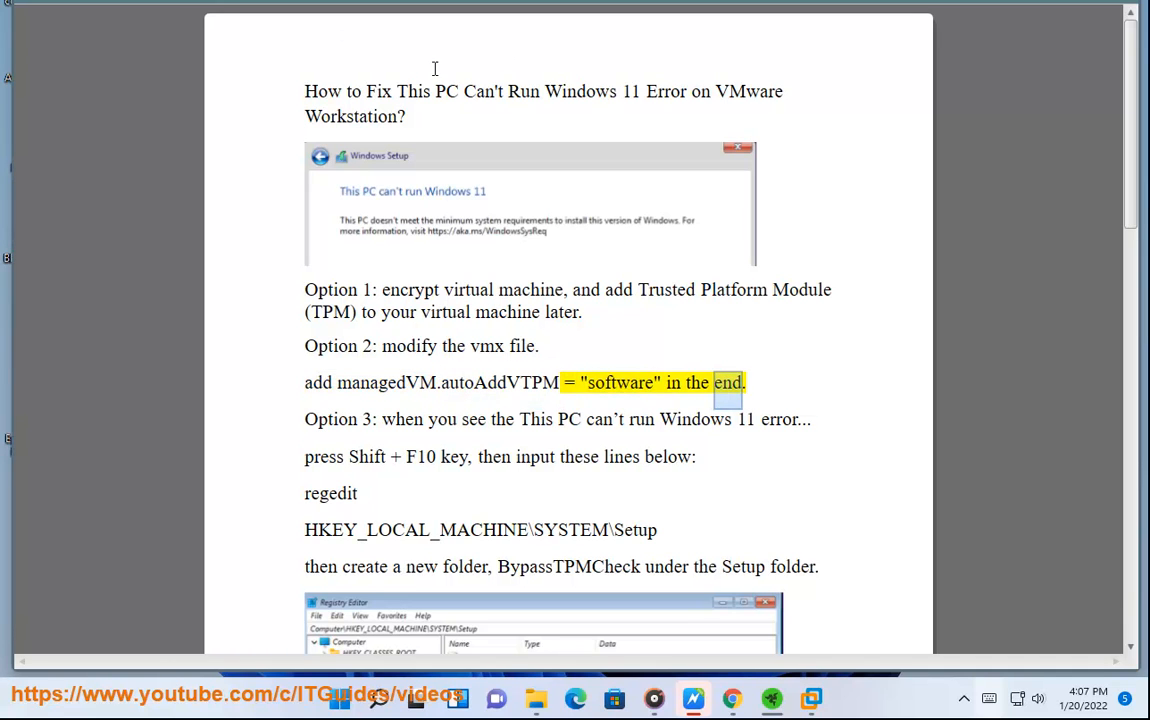
drag(660, 382, 345, 390)
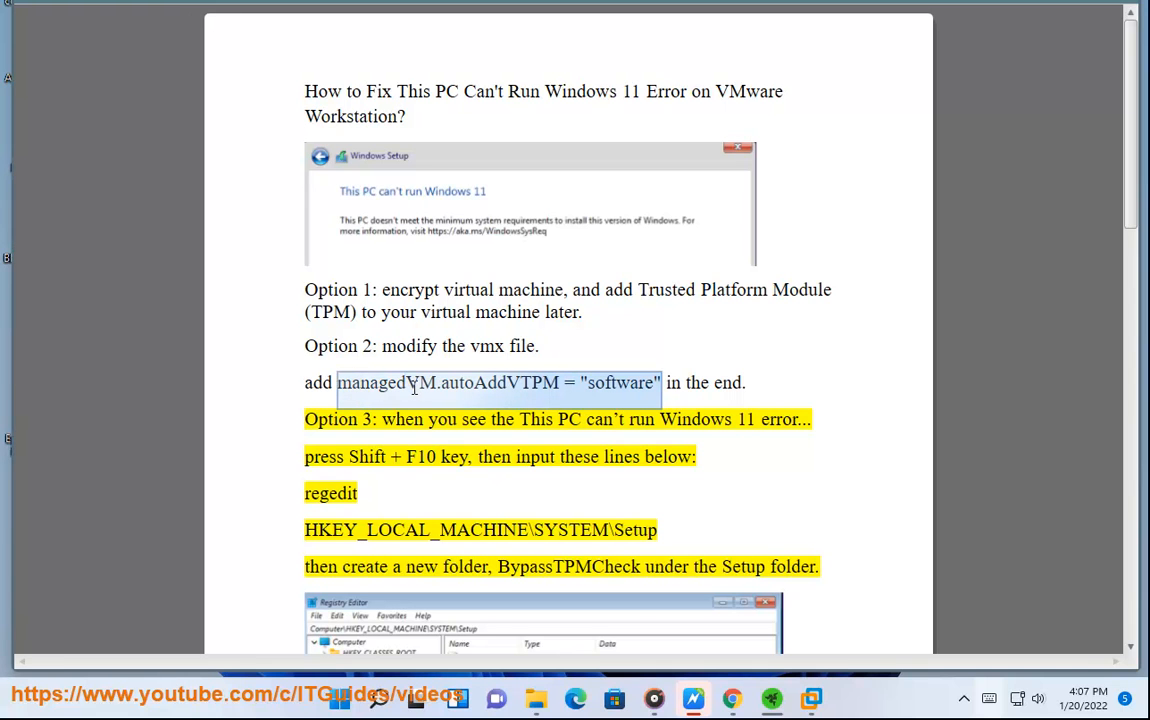
key(super+d)
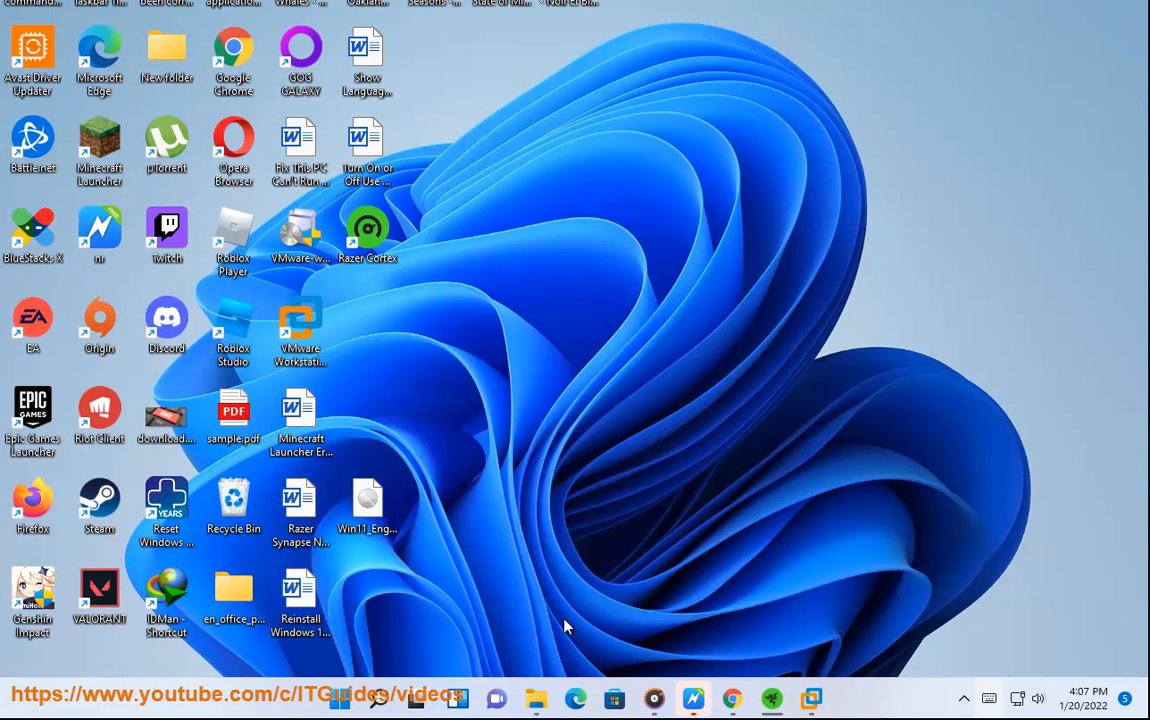
Step: Switch back to VMware Workstation and confirm the Windows 10 x64 folder as working directory in the virtual machine's general options
mouse_move(800, 708)
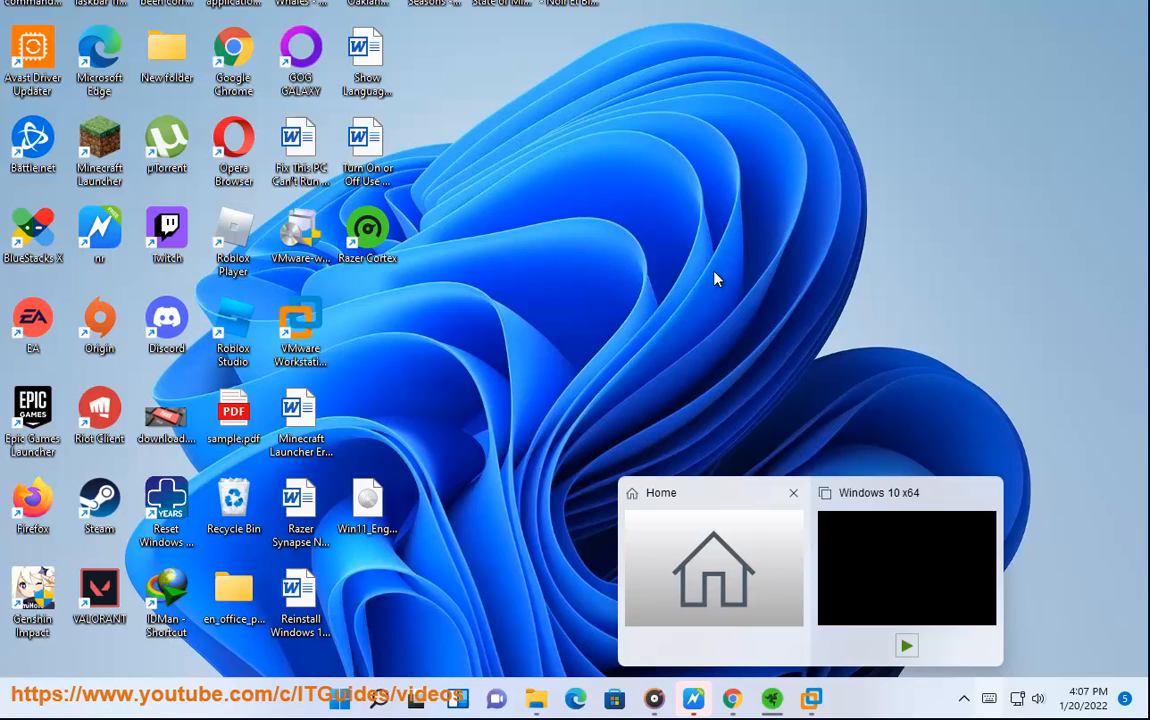
click(857, 560)
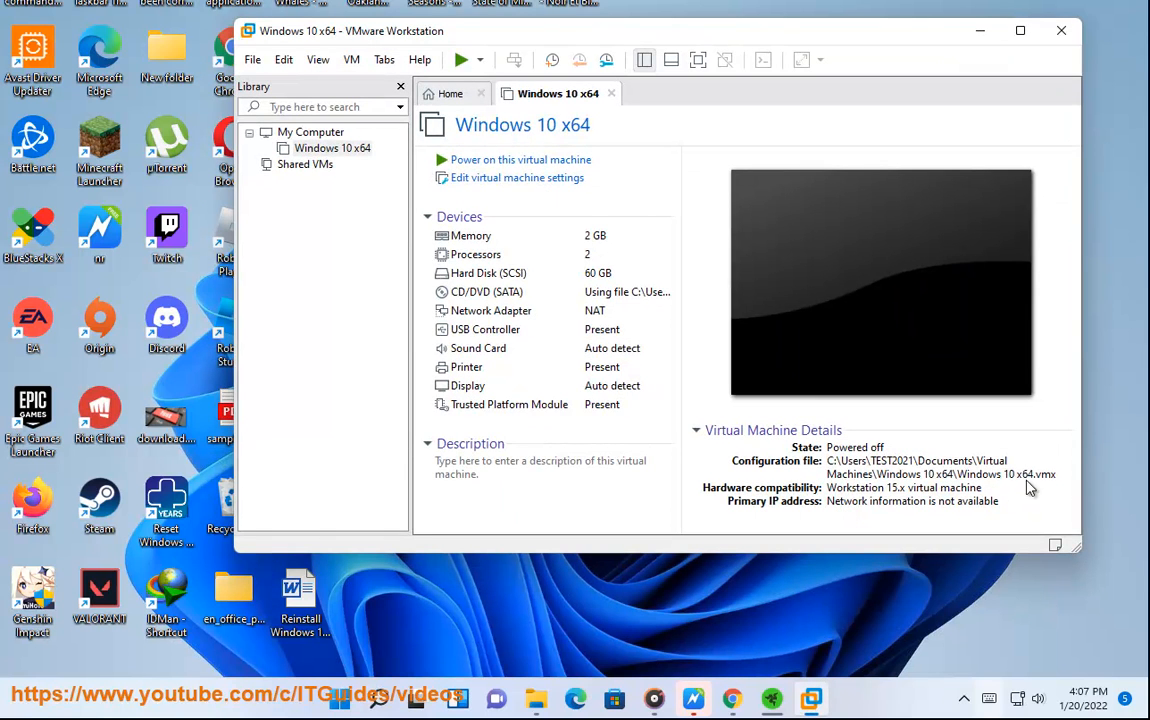
click(545, 188)
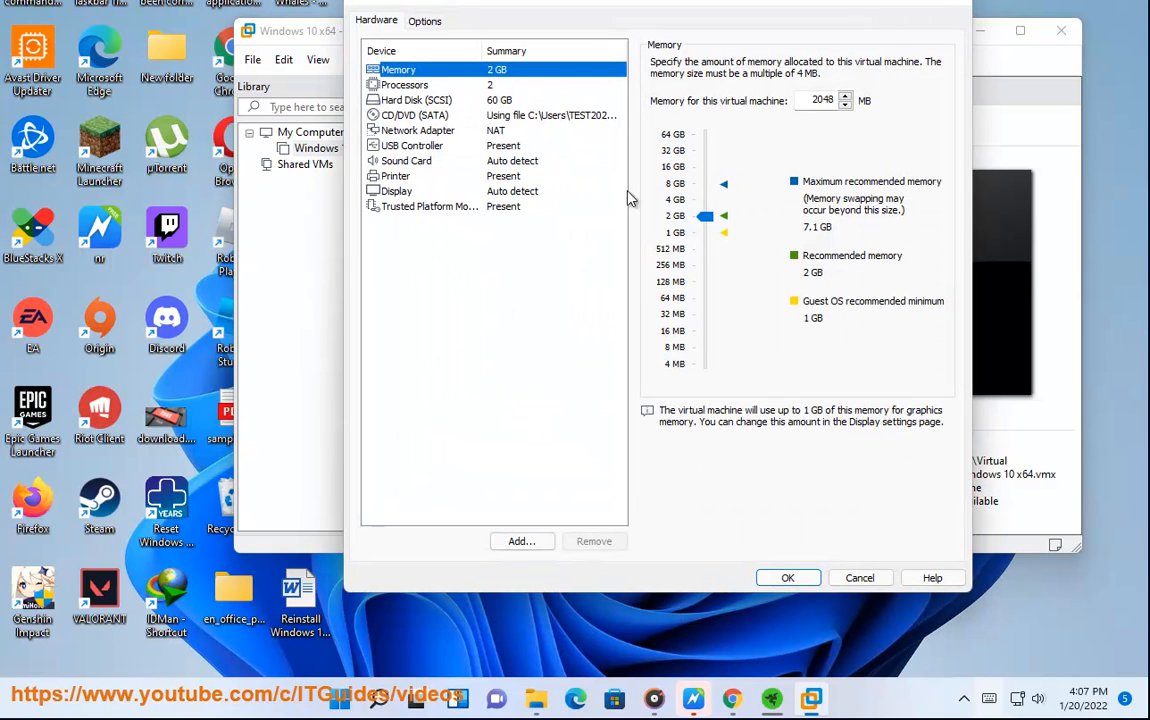
click(424, 22)
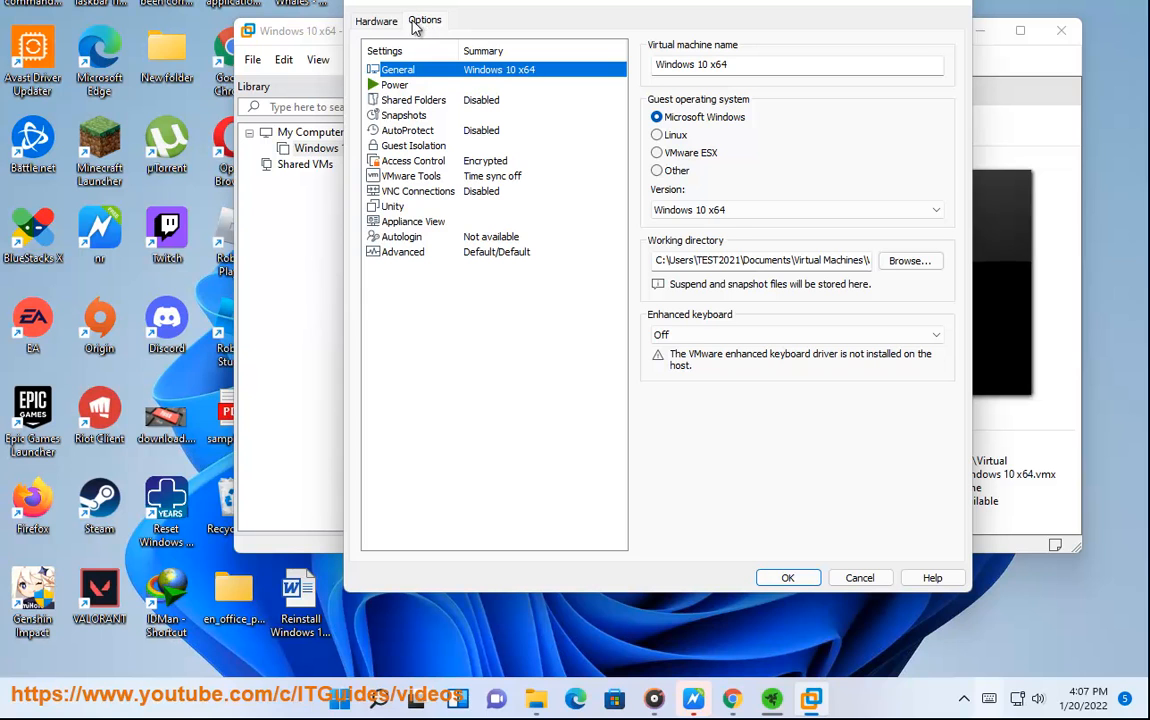
drag(735, 262, 927, 278)
click(900, 262)
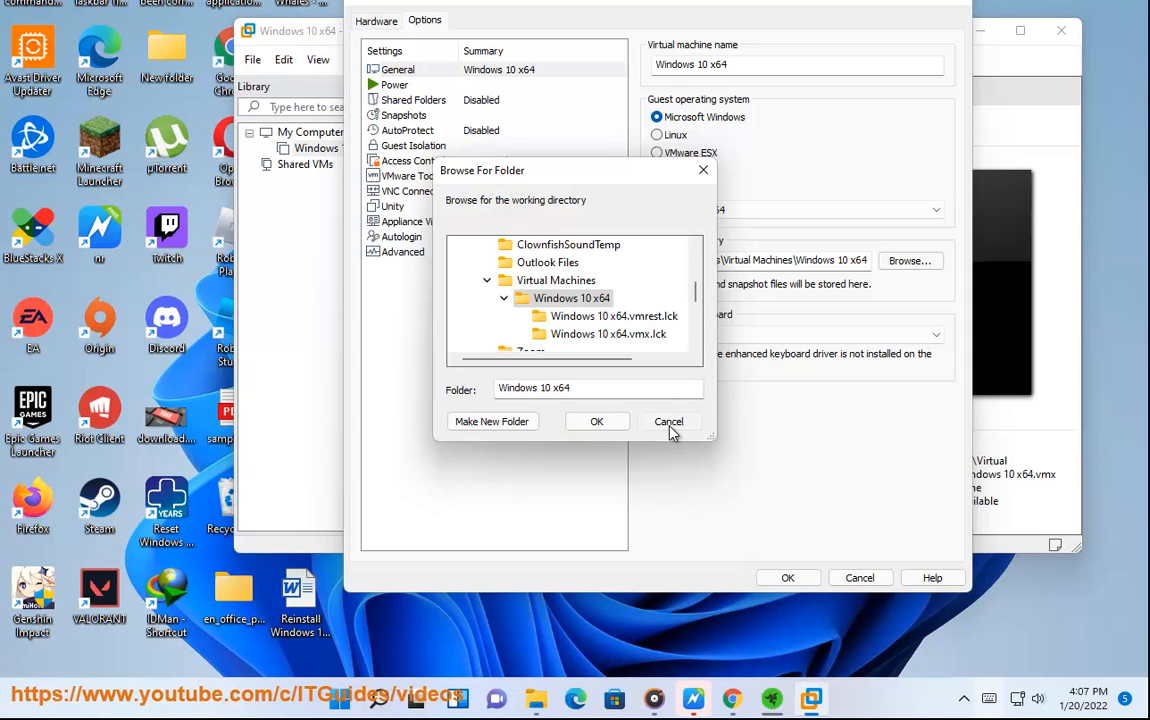
click(600, 422)
Step: Copy the full working directory path from the virtual machine's general options
click(788, 261)
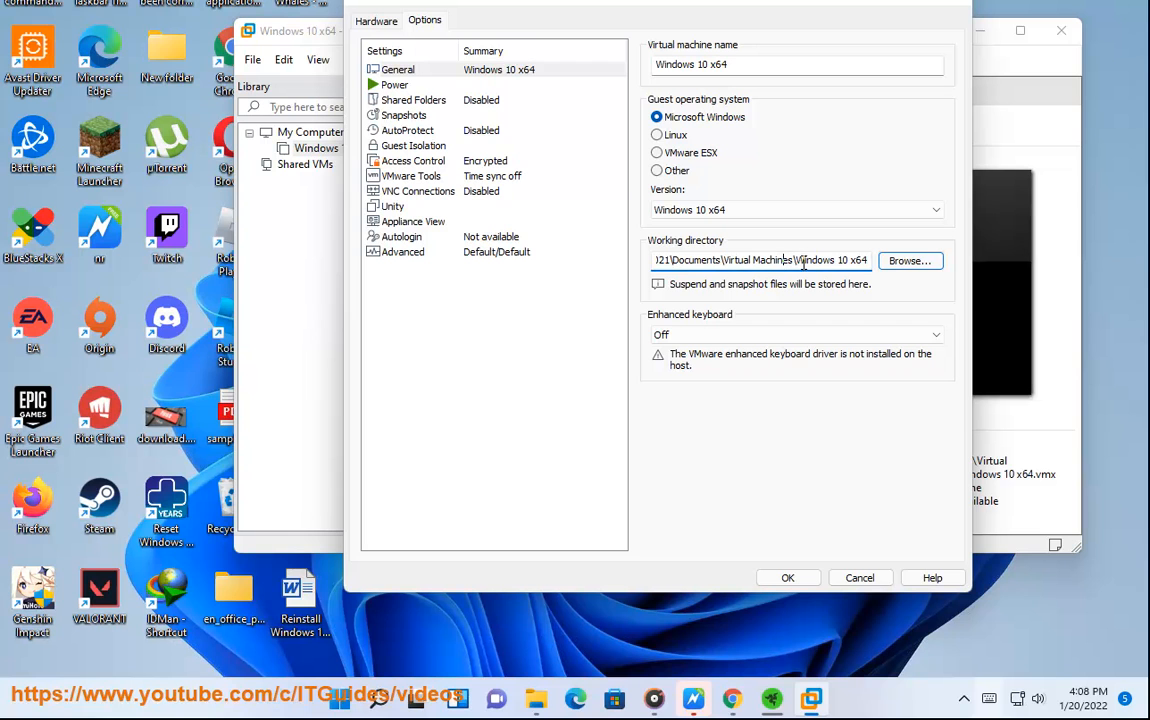
drag(796, 260, 641, 261)
right_click(711, 263)
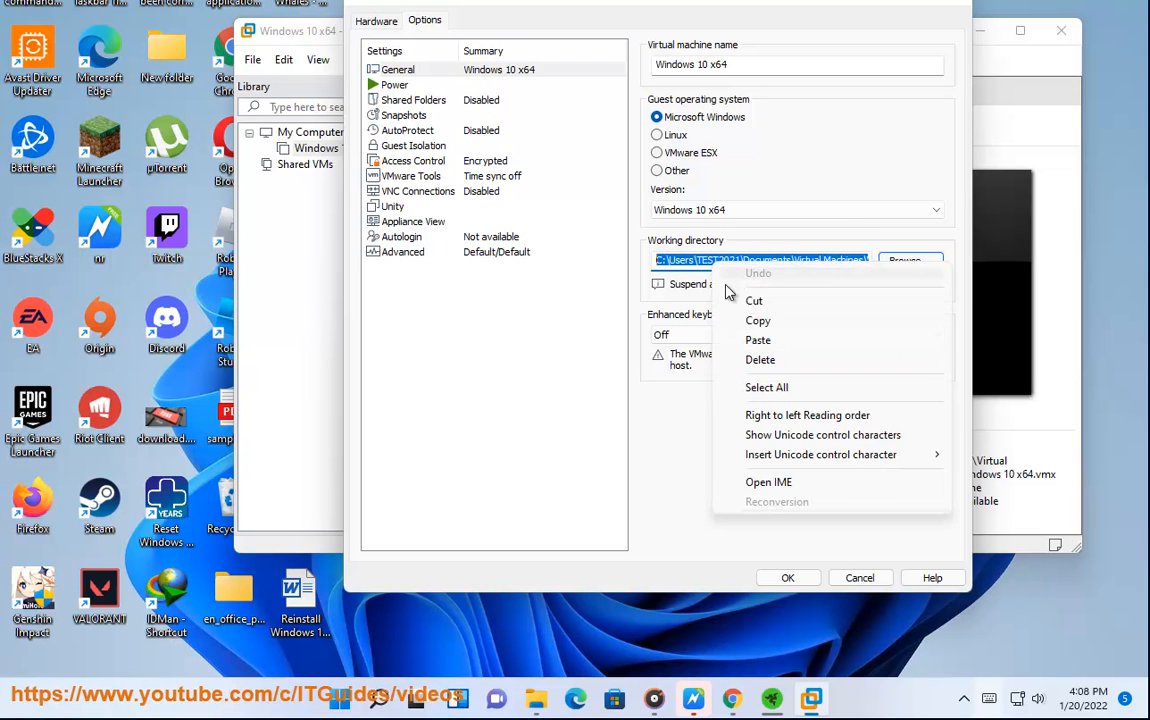
click(740, 320)
Step: In File Explorer, go to the copied working directory path and select the Windows 10 x64.vmx file
click(537, 700)
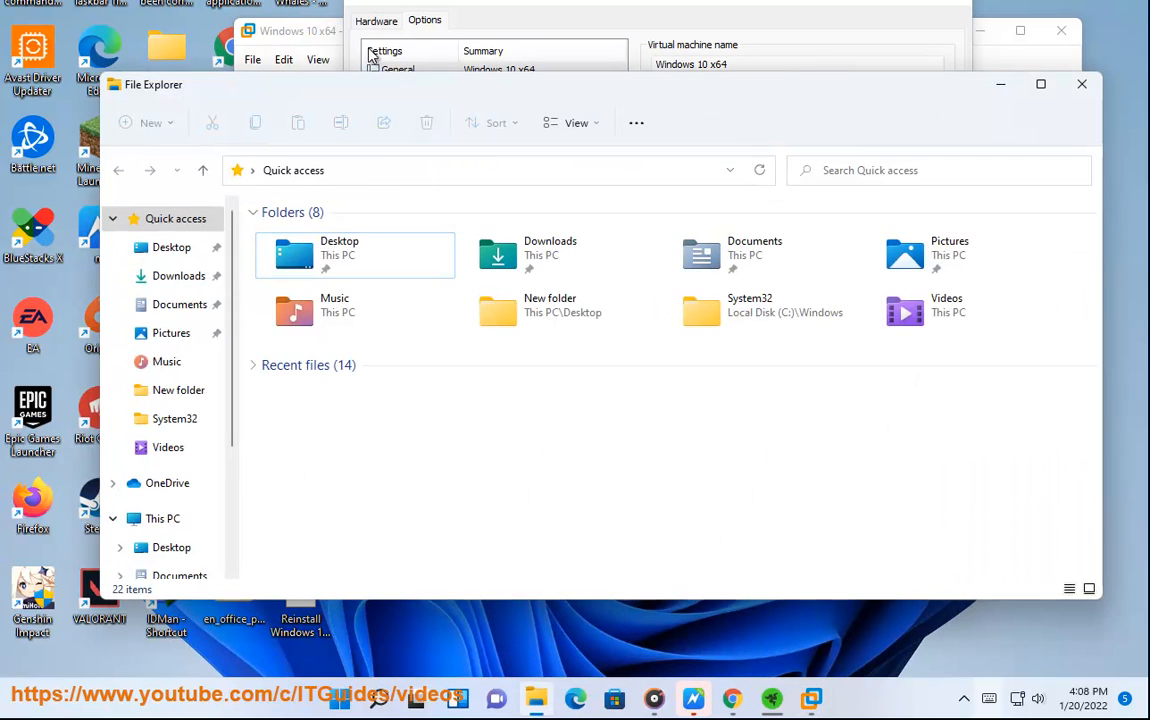
click(357, 180)
key(ctrl+v)
key(Return)
double_click(348, 237)
click(372, 374)
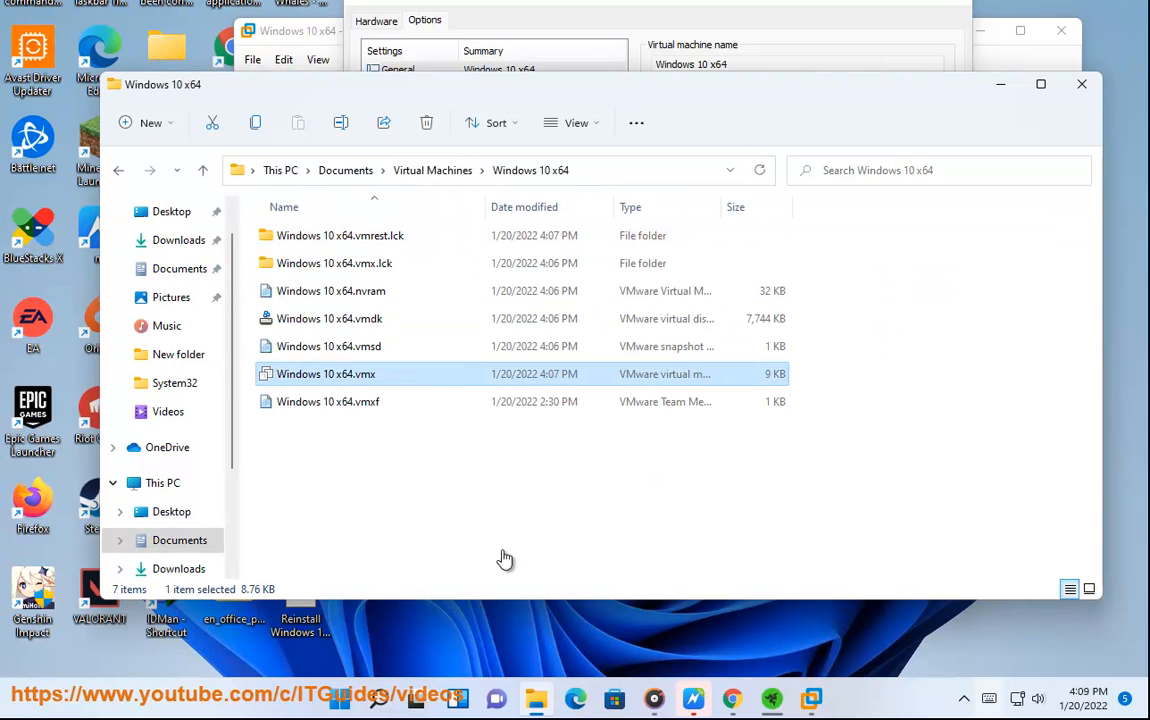
Step: Open the Windows 10 x64.vmx file with Notepad
click(350, 368)
right_click(354, 375)
click(284, 437)
click(364, 374)
right_click(368, 380)
mouse_move(421, 462)
click(672, 477)
Step: Copy managedVM.autoAddVTPM = "software" from the instructions document and add it as the last line of the vmx file
drag(372, 118, 379, 77)
click(117, 87)
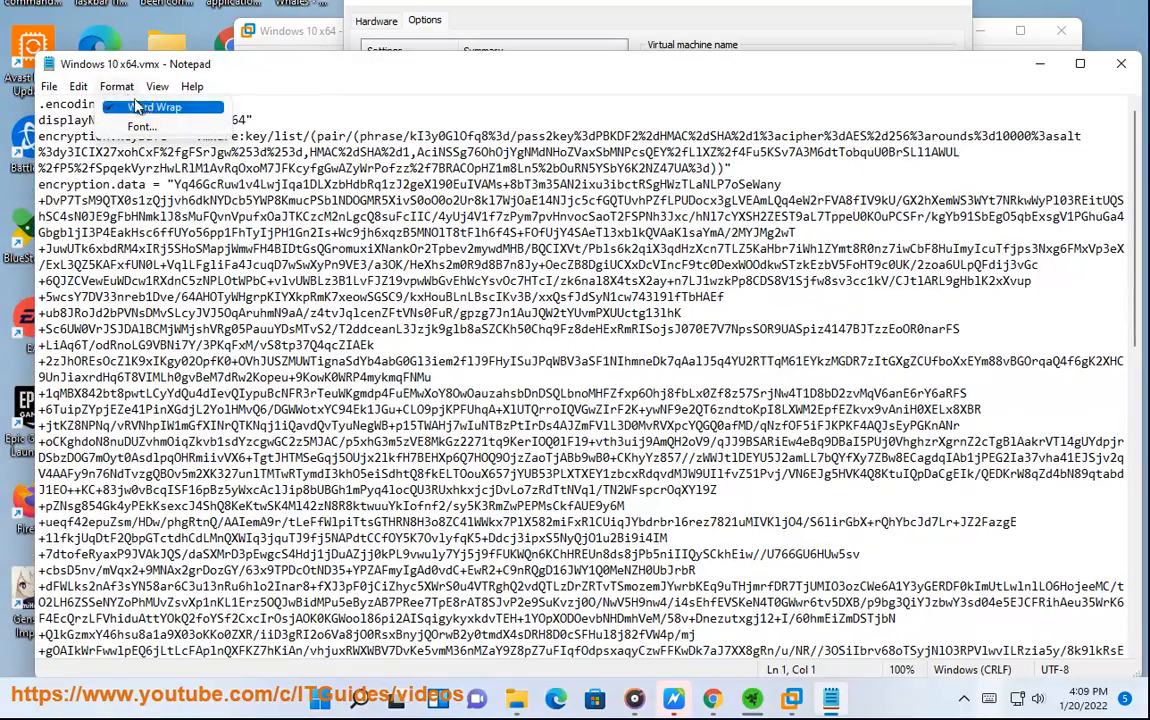
click(836, 280)
click(1080, 66)
scroll(320, 563, down, 4)
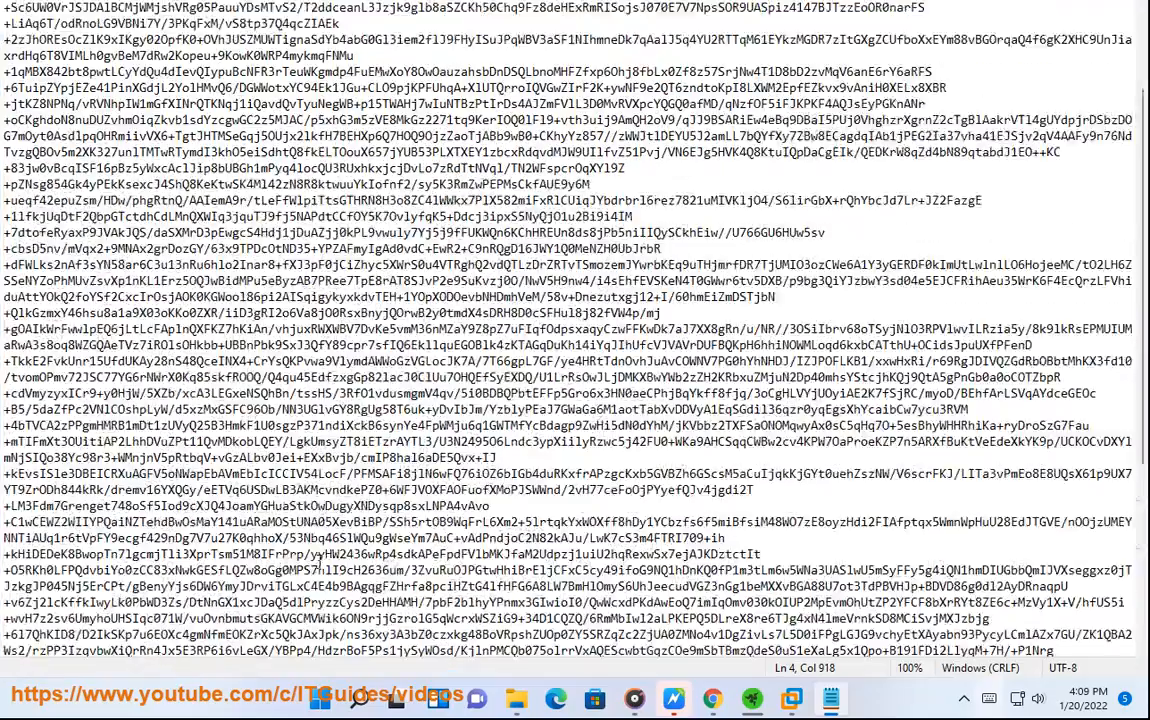
scroll(320, 563, down, 7)
click(529, 631)
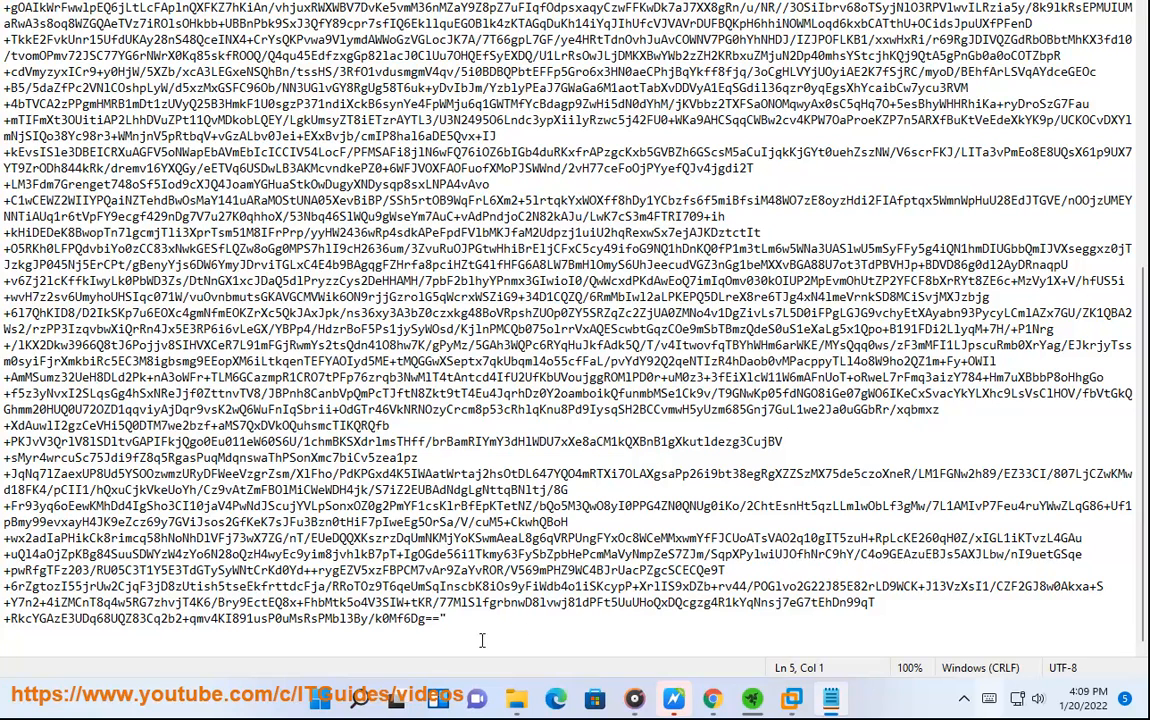
click(674, 698)
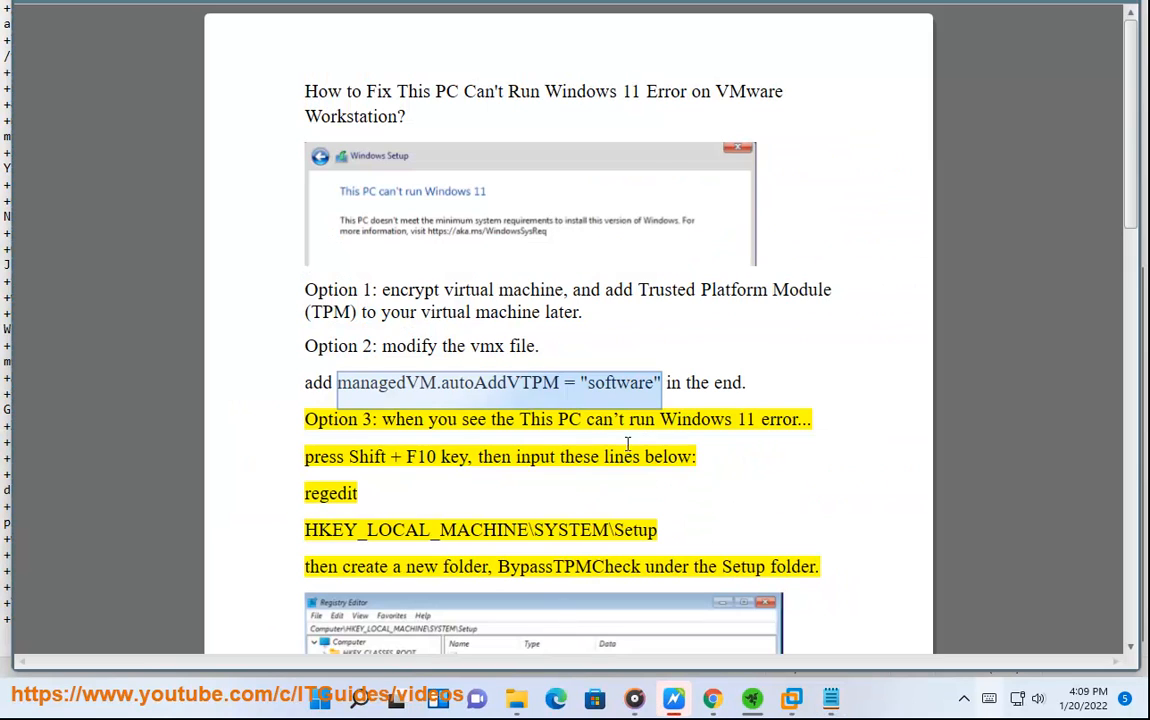
drag(664, 383, 362, 381)
click(831, 698)
key(ctrl+v)
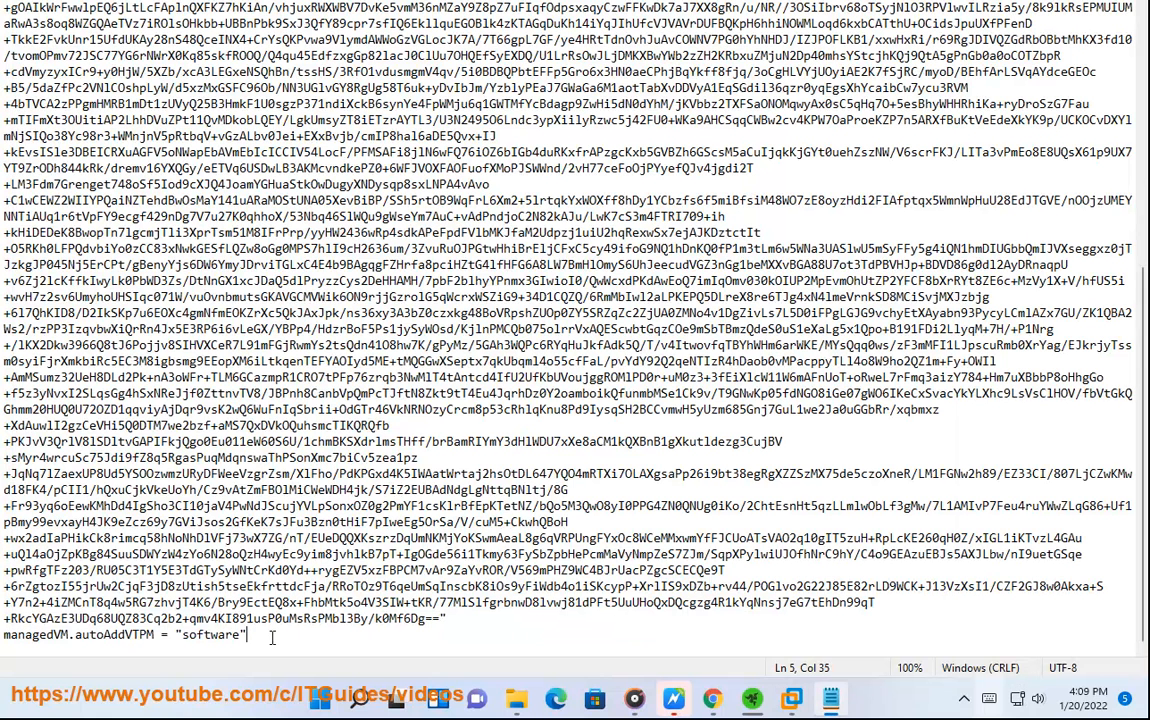
Step: Select the whole managedVM.autoAddVTPM = "software" line at the end of the vmx file
key(shift+Left)
key(shift+Left)
key(shift+Left)
key(shift+Left)
key(shift+Left)
key(shift+Left)
key(shift+Left)
key(shift+Left)
key(shift+Left)
key(shift+Left)
key(shift+Left)
key(shift+Left)
key(shift+Left)
key(shift+Left)
key(shift+Left)
key(shift+Left)
key(shift+Left)
key(shift+Left)
key(shift+Left)
key(shift+Left)
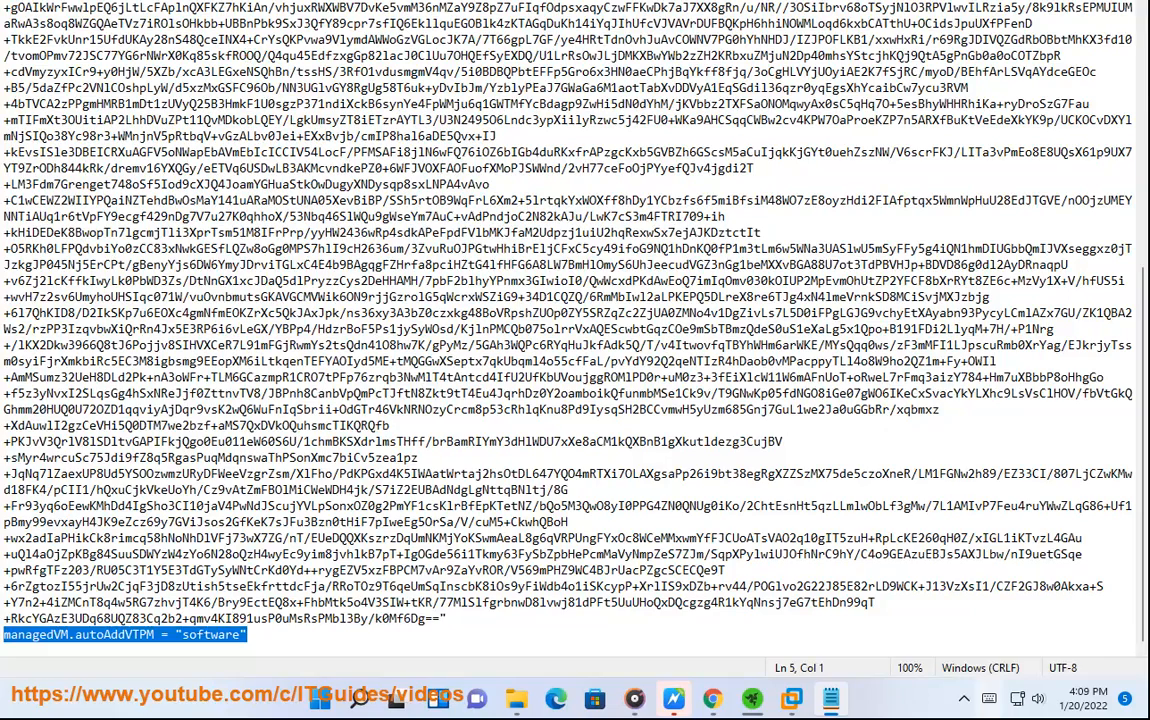
Step: Close the vmx file without saving its changes and return to the instructions document
drag(455, 2, 541, 52)
click(177, 61)
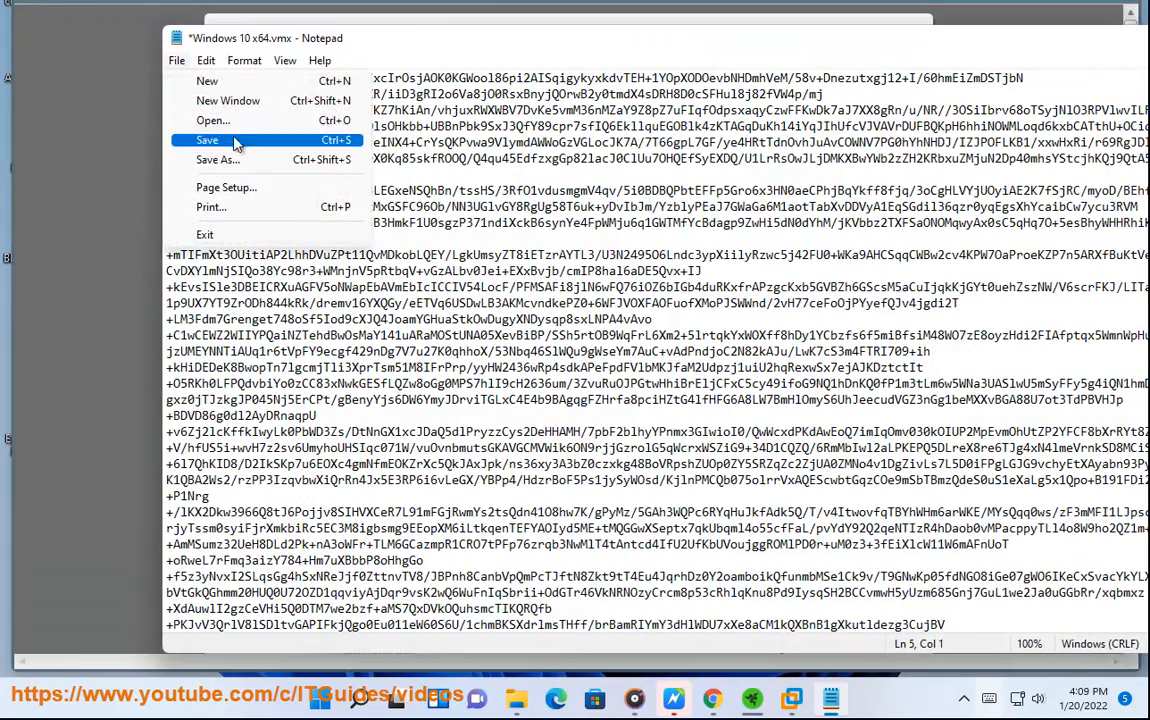
click(654, 309)
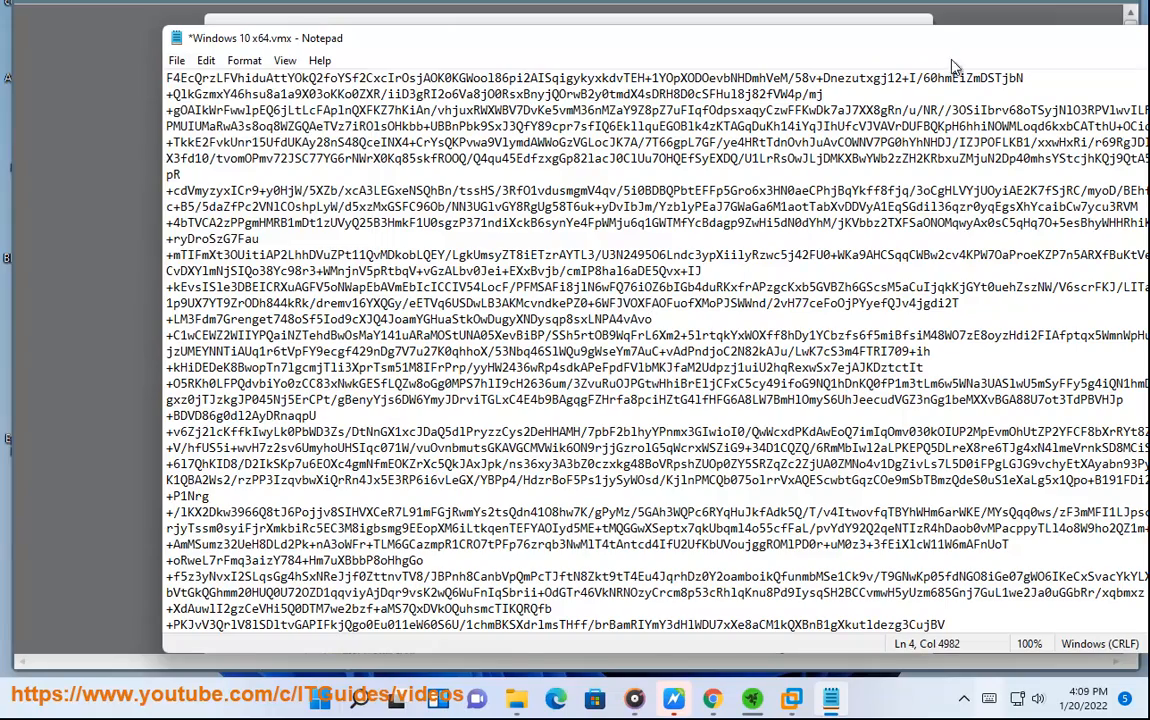
drag(982, 43, 709, 34)
click(966, 29)
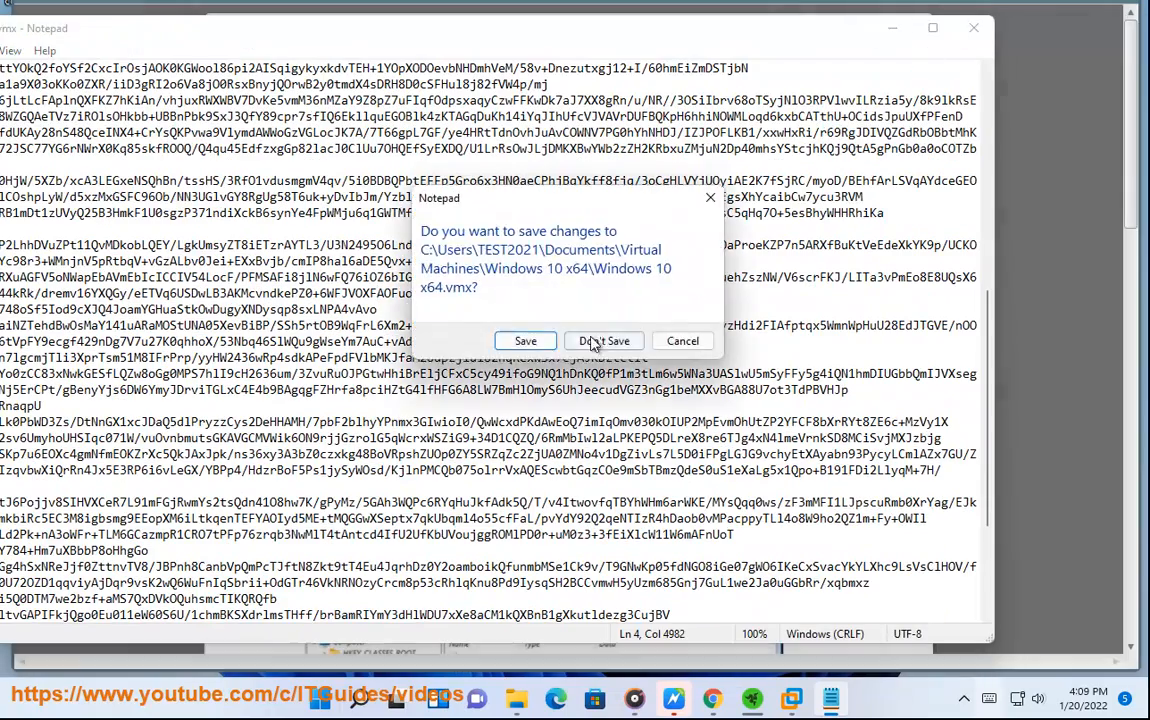
click(620, 343)
click(539, 566)
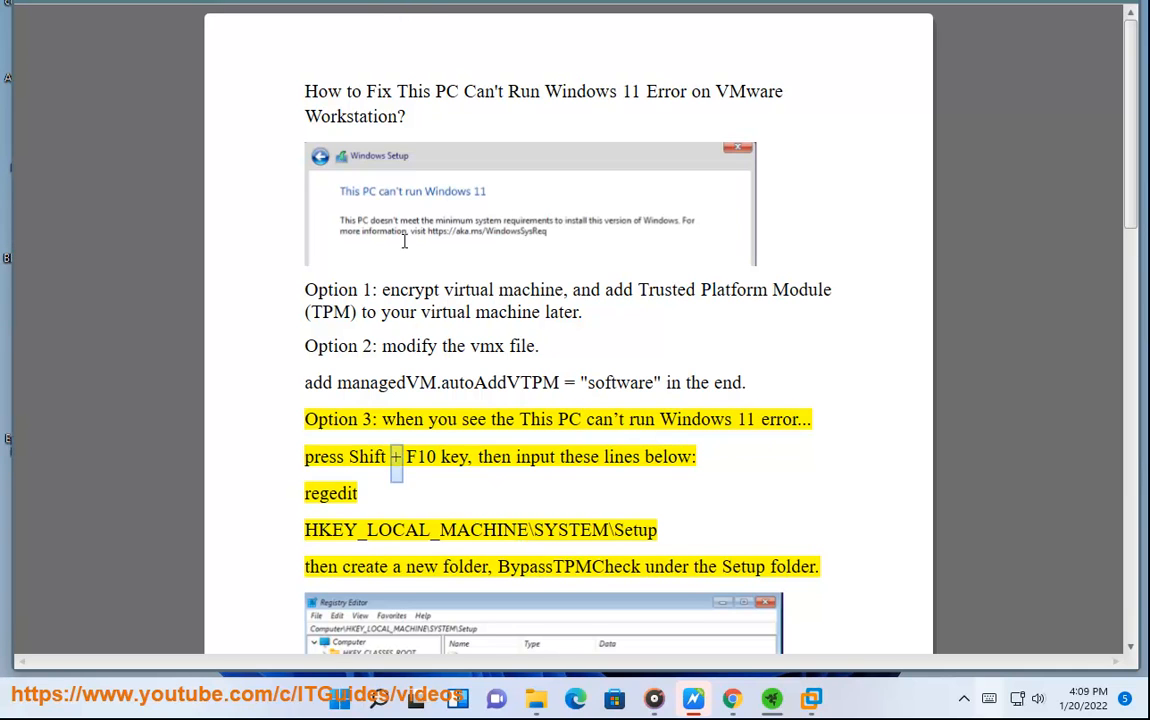
Step: Locate the Shift + F10 combination on the On-Screen Keyboard with Shift and Fn active, and close the keyboard
click(379, 700)
text(key)
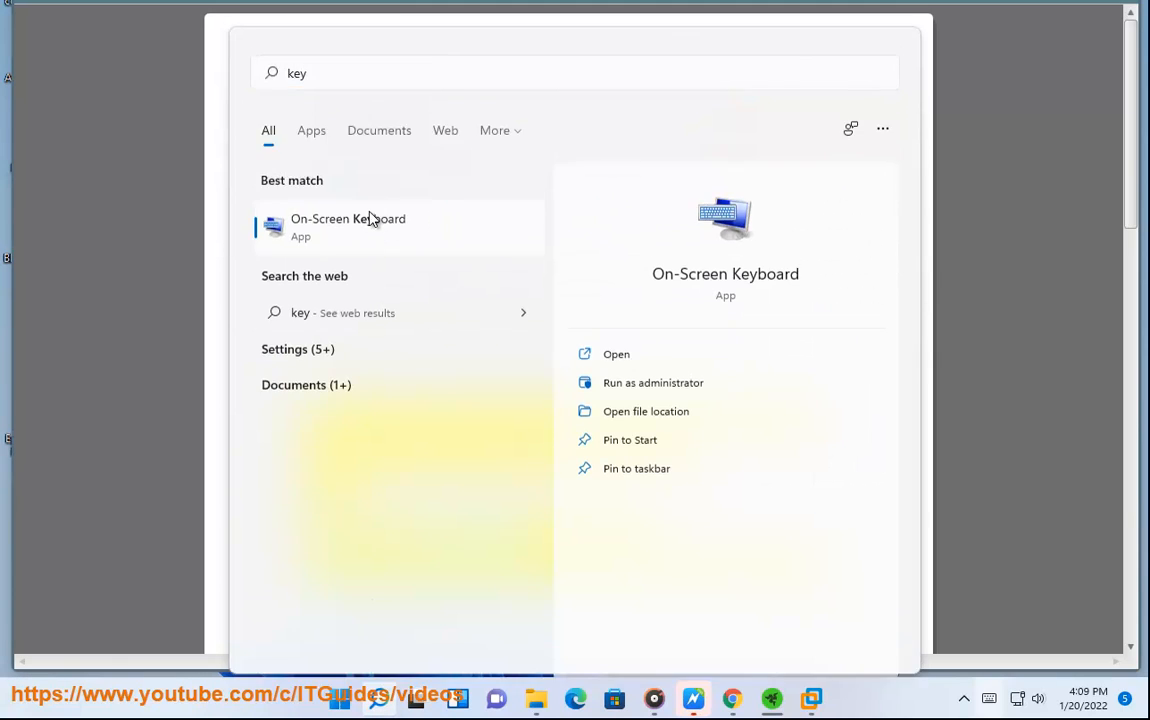
click(367, 218)
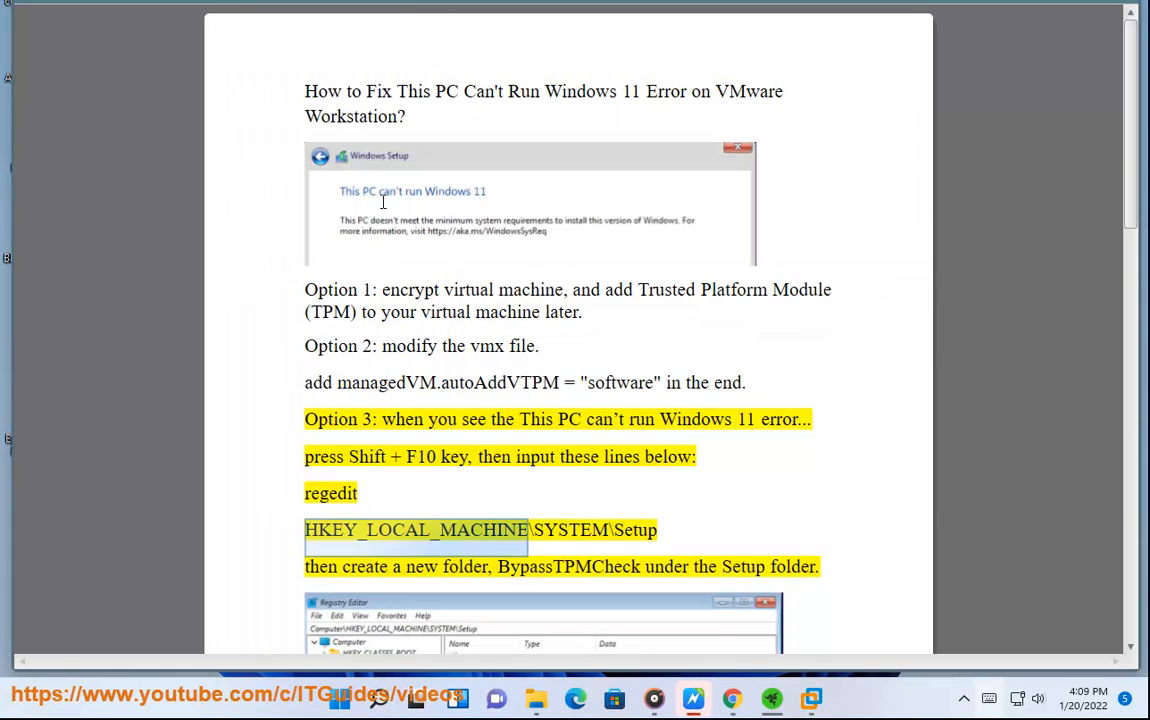
click(172, 476)
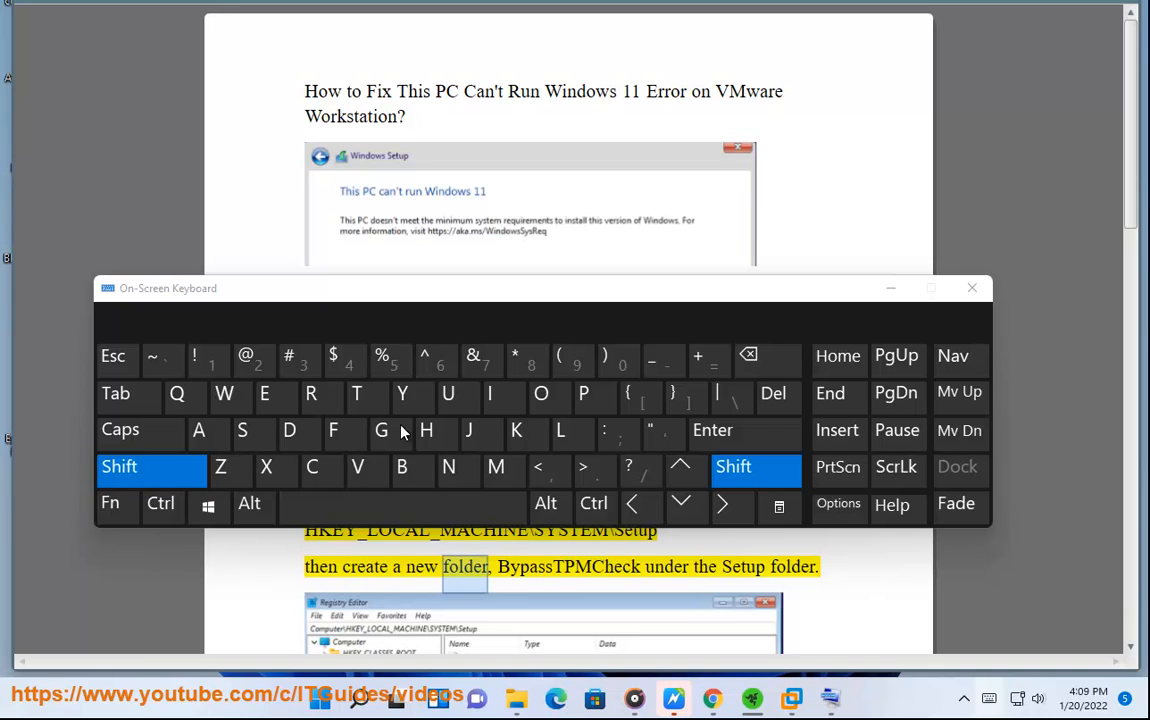
drag(475, 292, 507, 139)
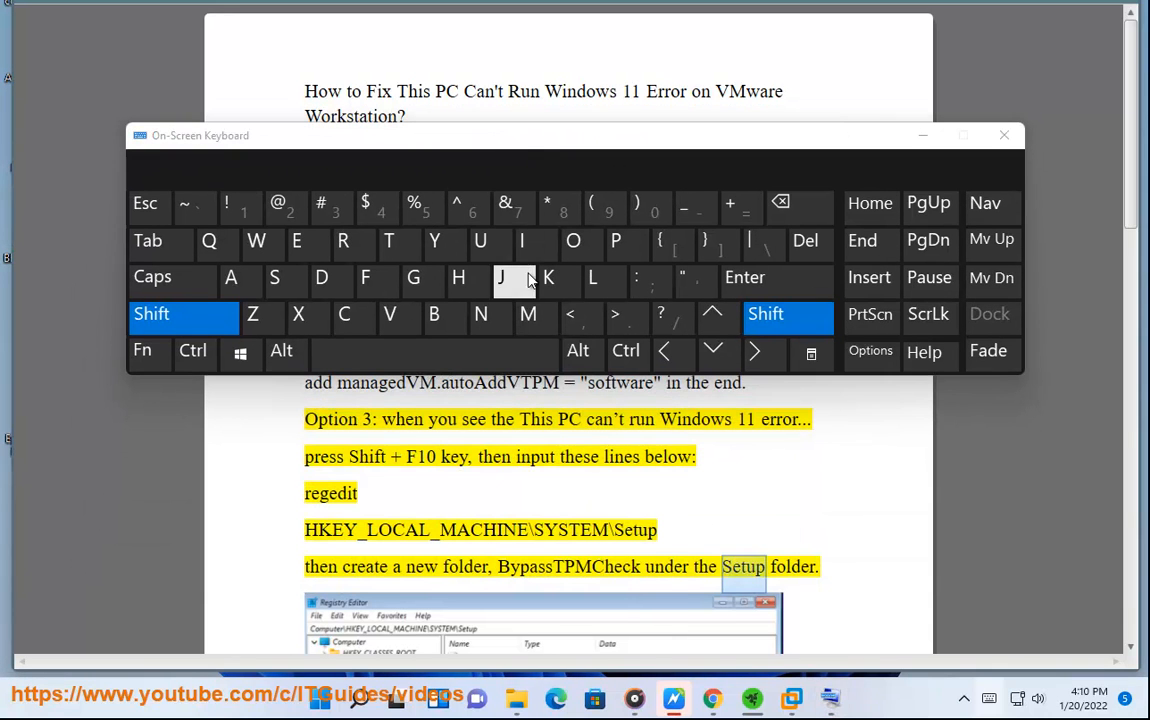
click(145, 350)
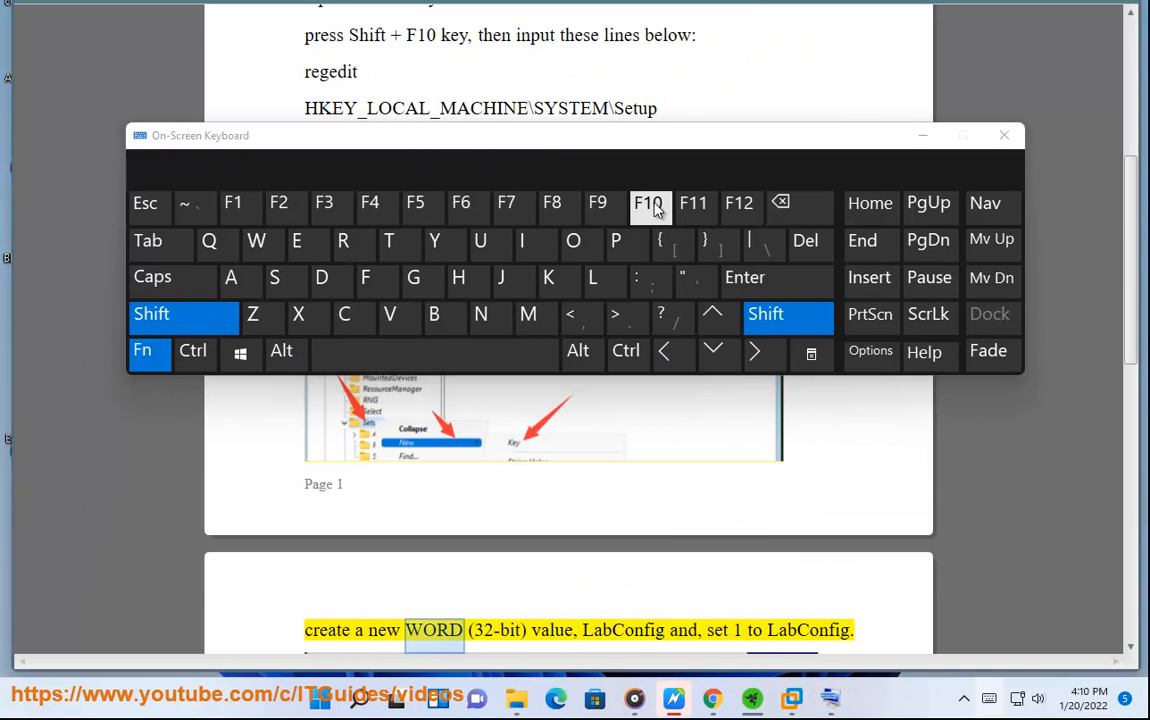
click(1004, 135)
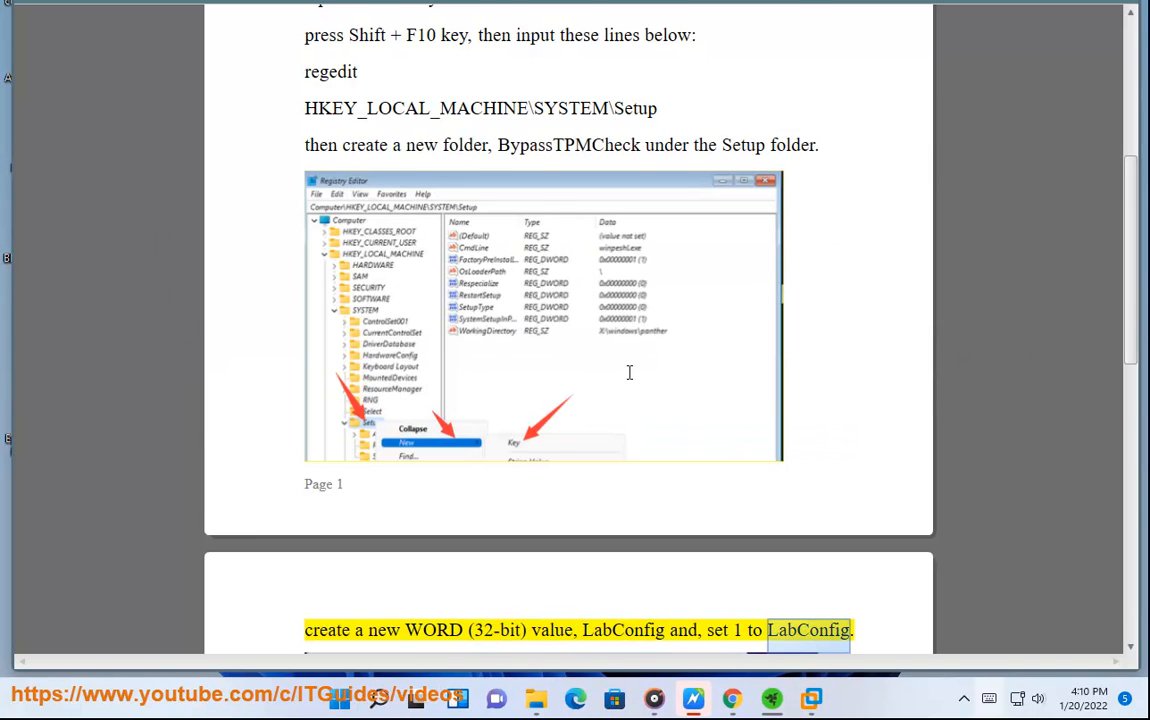
Step: Copy the HKEY_LOCAL_MACHINE\SYSTEM\Setup path from Option 3 of the instructions and launch Registry Editor through the Run dialog
scroll(632, 414, down, 3)
scroll(591, 442, up, 2)
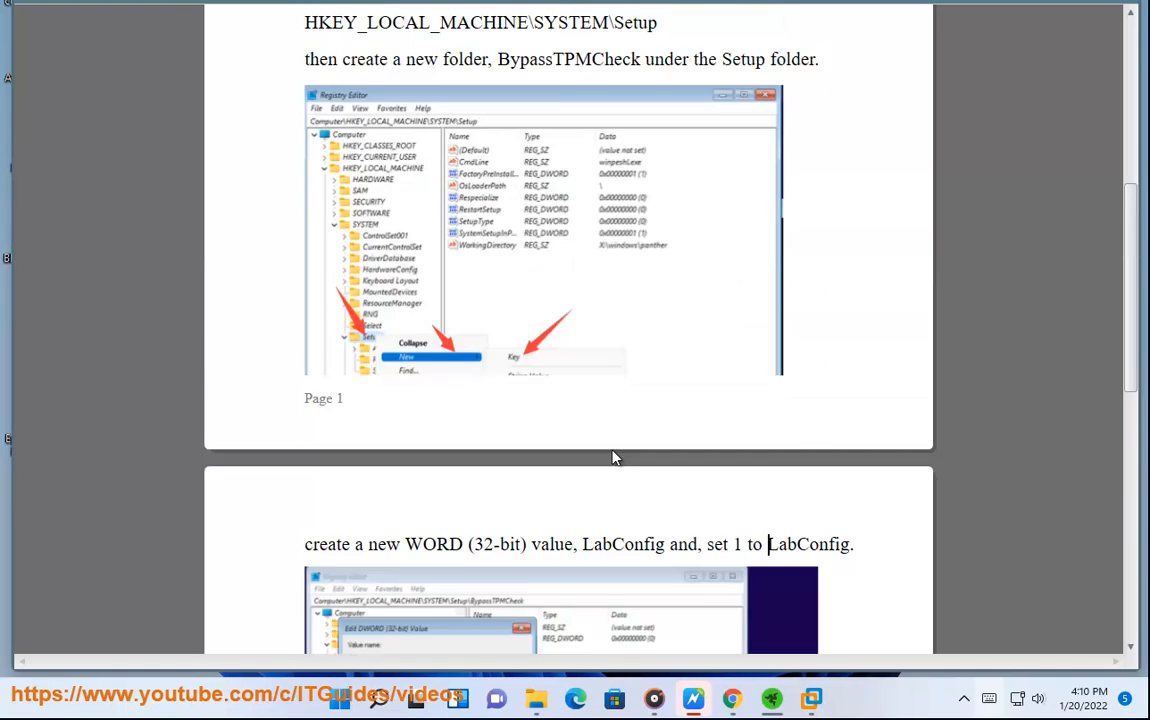
scroll(614, 457, up, 1)
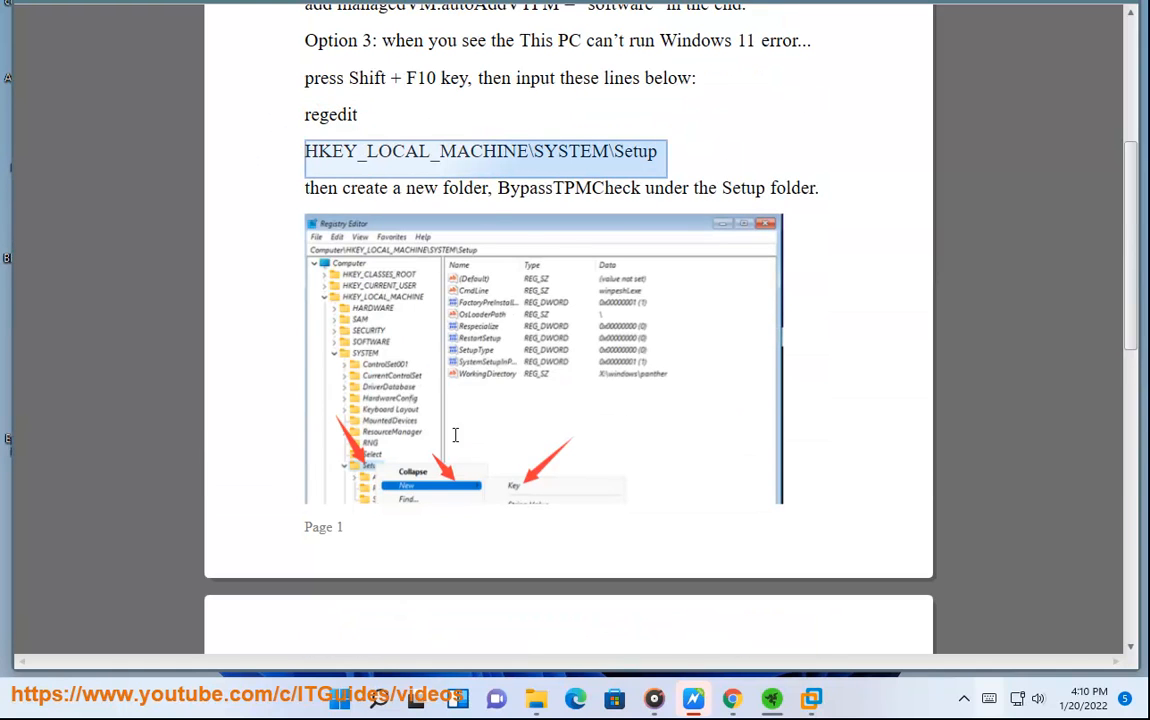
key(super+r)
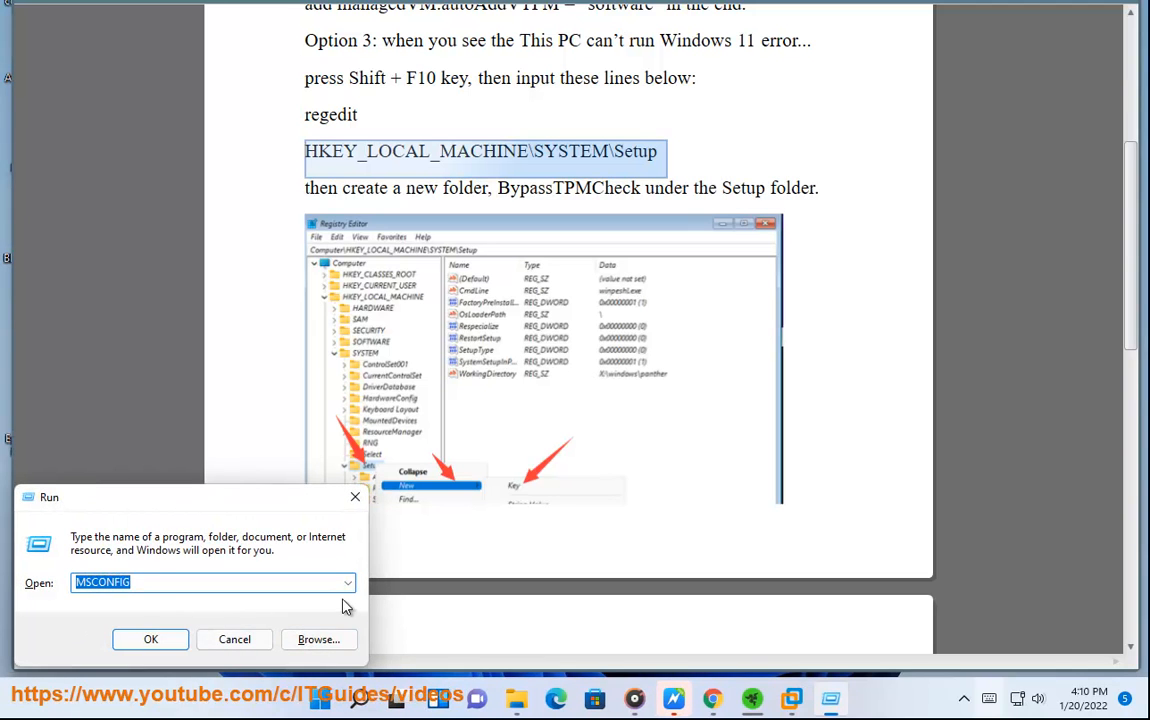
click(348, 583)
click(184, 637)
click(159, 643)
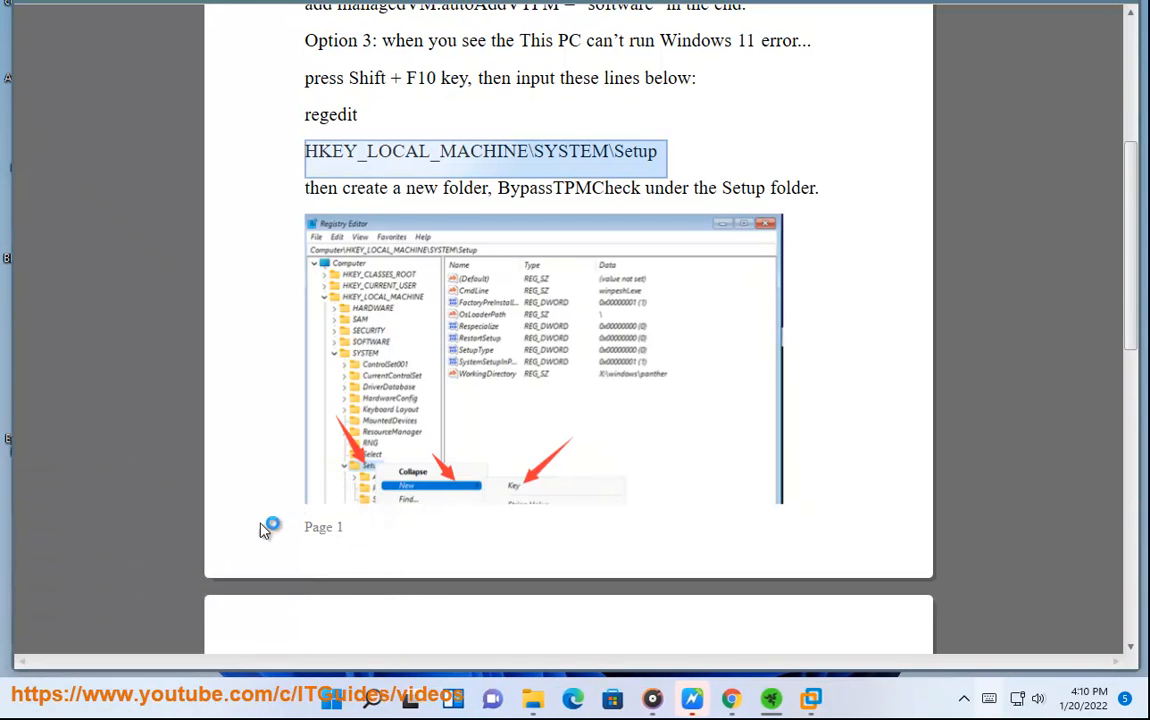
click(447, 451)
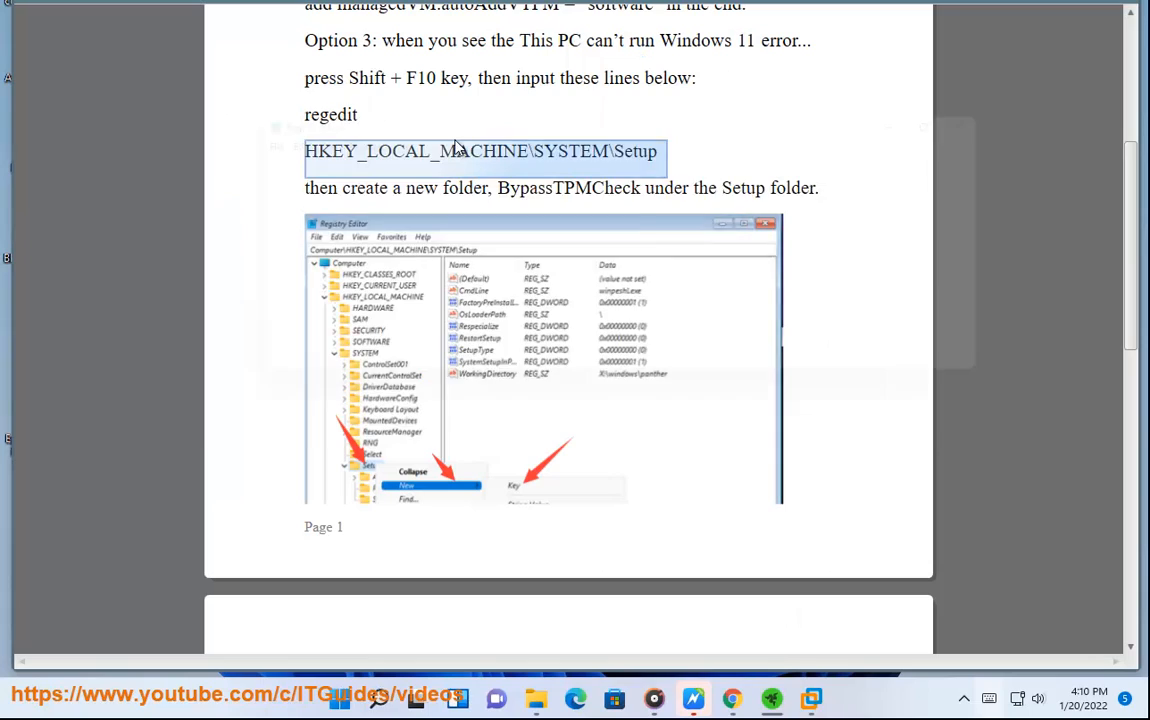
Step: Go to the HKEY_LOCAL_MACHINE\SYSTEM\Setup key and move the Registry Editor window below the instruction text
click(625, 150)
text(HKEY_LOCAL_MACHINE\SYSTEM\Setup)
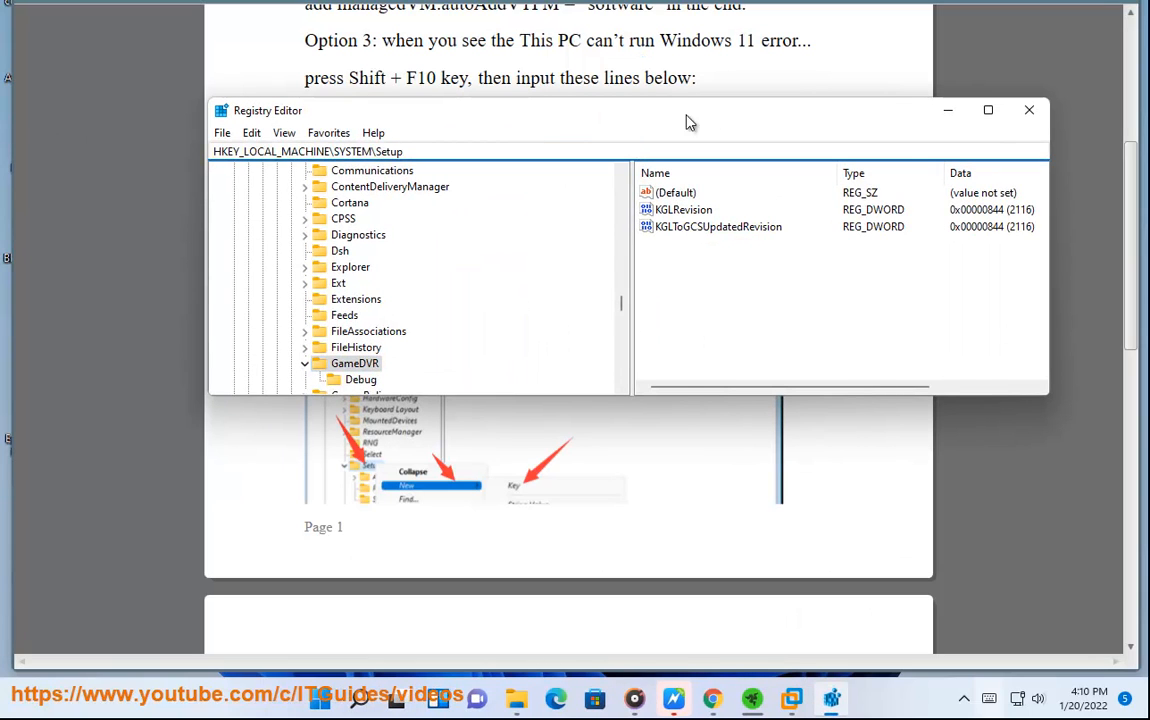
key(Return)
drag(645, 124, 728, 234)
Step: Create a new key under Setup and name it BypassTPMCheck, copying the name from the instructions
right_click(383, 288)
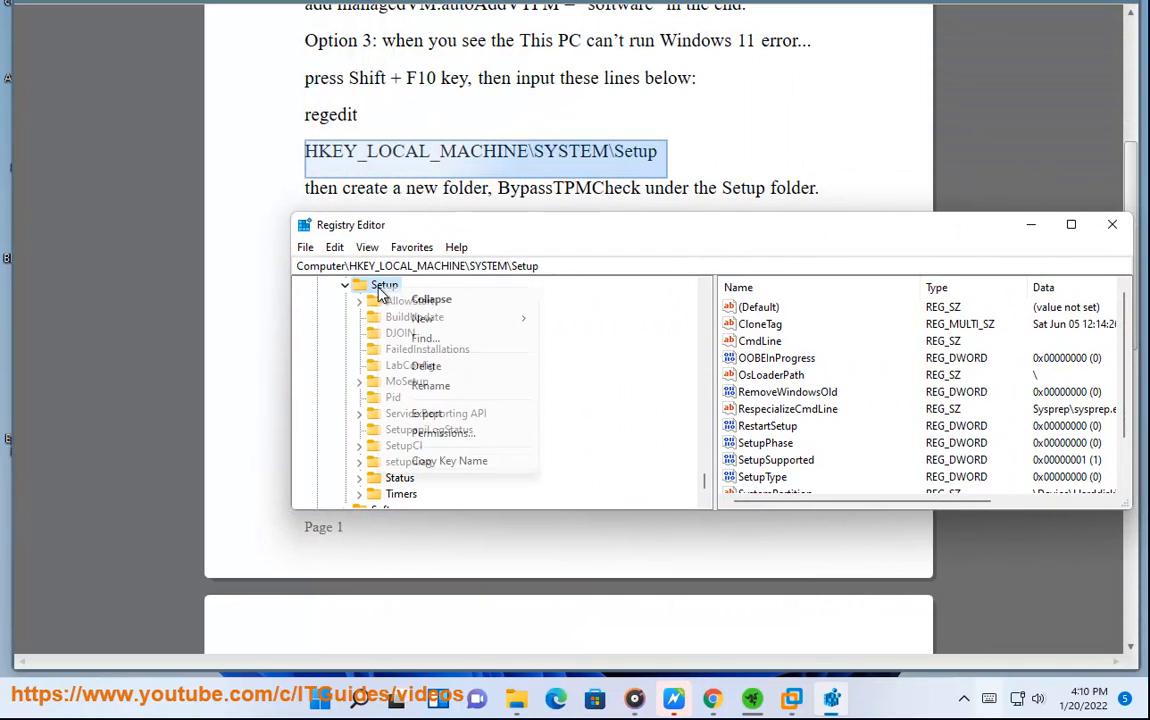
mouse_move(423, 318)
click(575, 318)
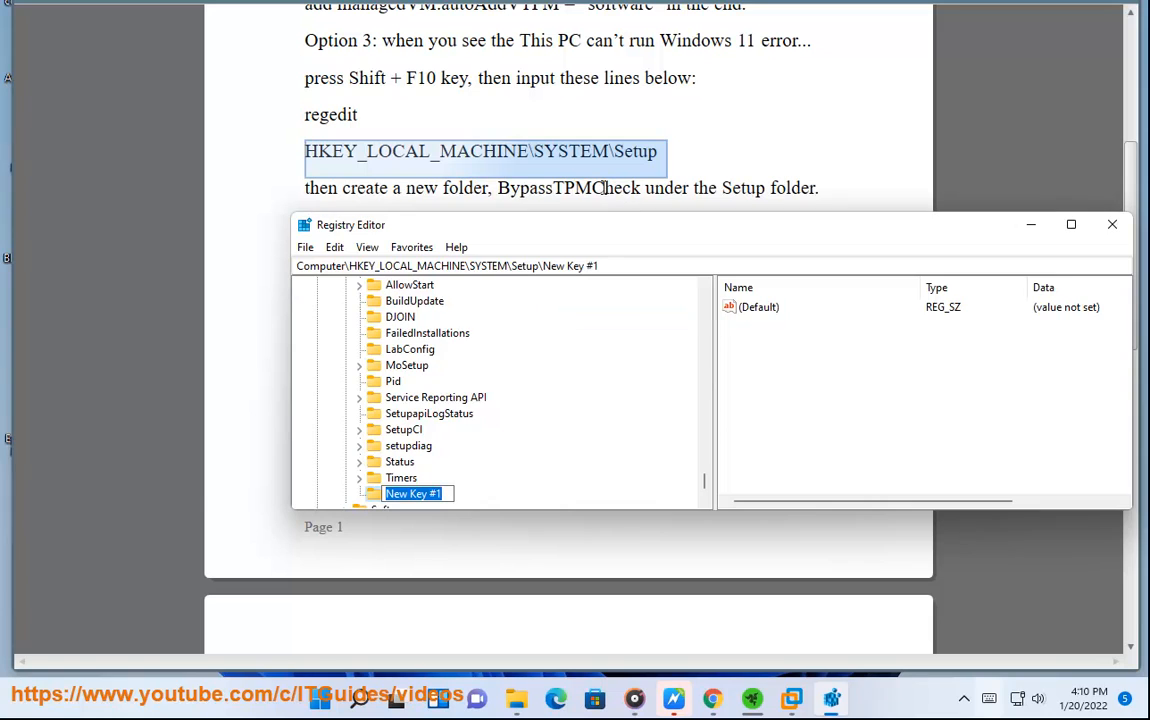
double_click(597, 188)
key(ctrl+c)
click(831, 698)
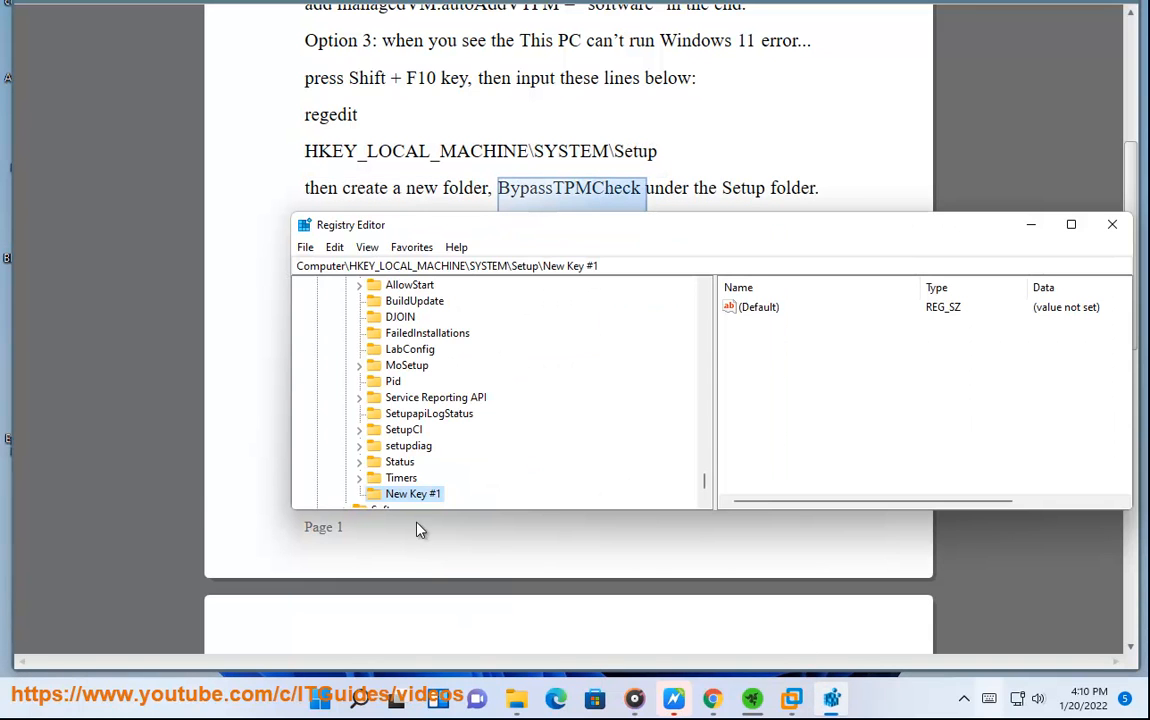
key(ctrl+v)
key(Return)
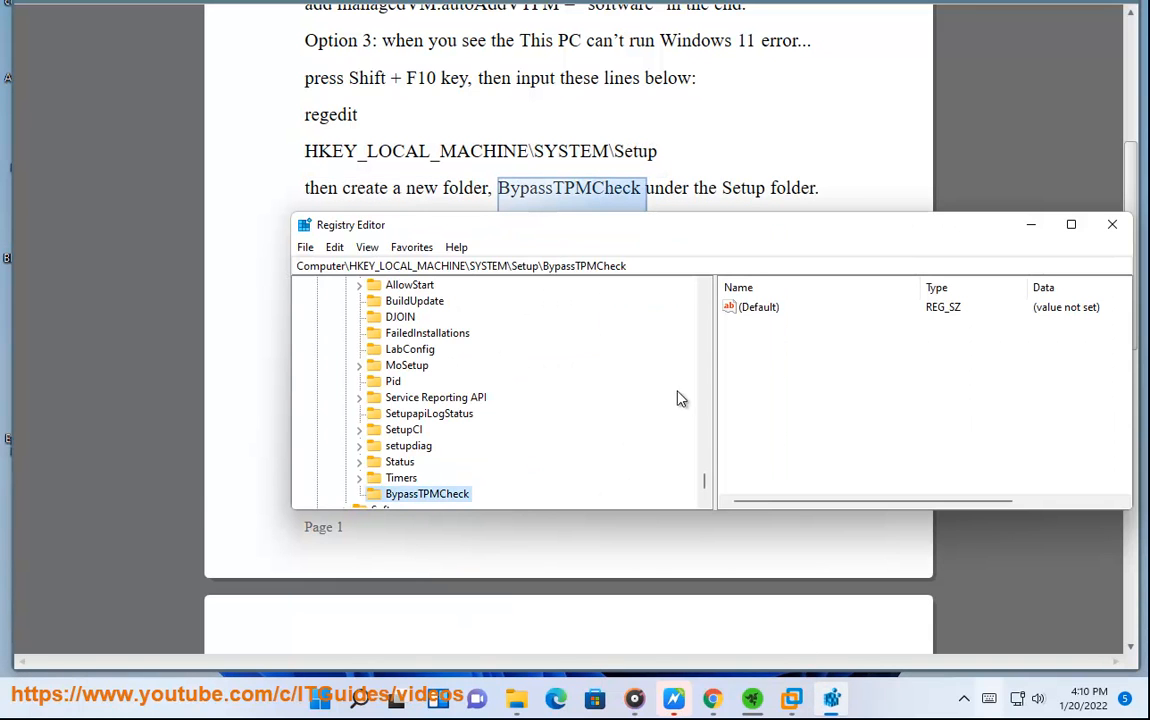
Step: Create a DWORD (32-bit) value named LabConfig in the BypassTPMCheck key, following the instructions document
click(510, 550)
scroll(605, 197, down, 5)
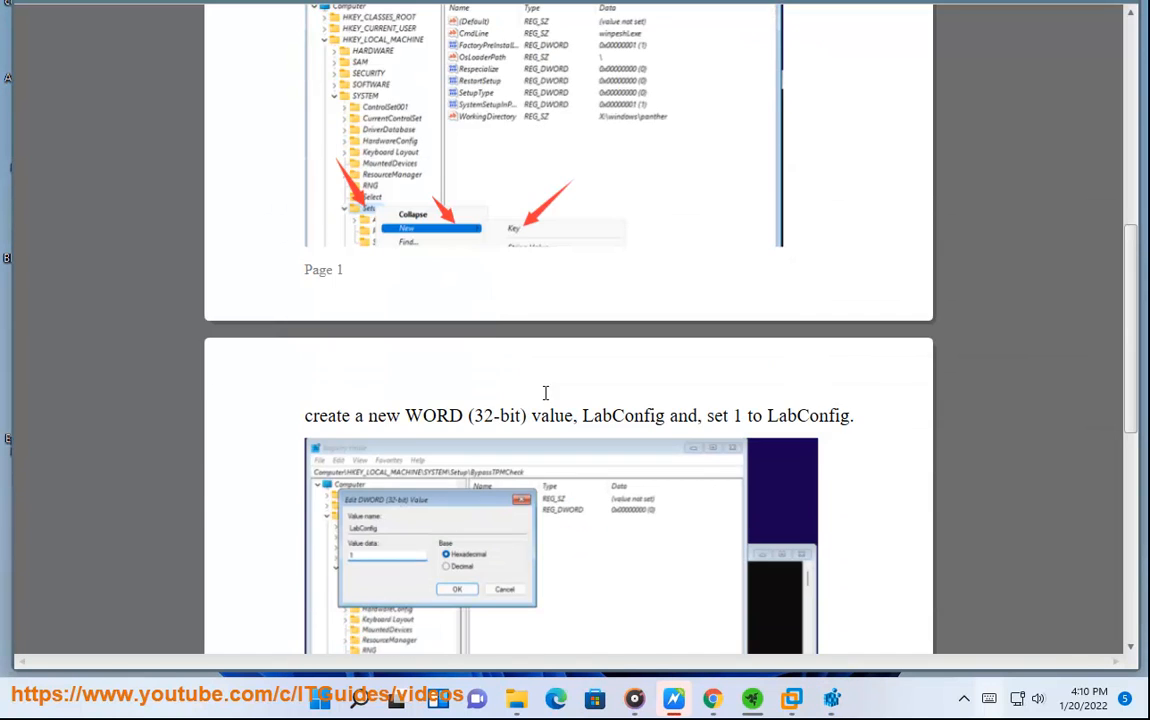
double_click(634, 418)
click(832, 698)
right_click(817, 361)
mouse_move(860, 370)
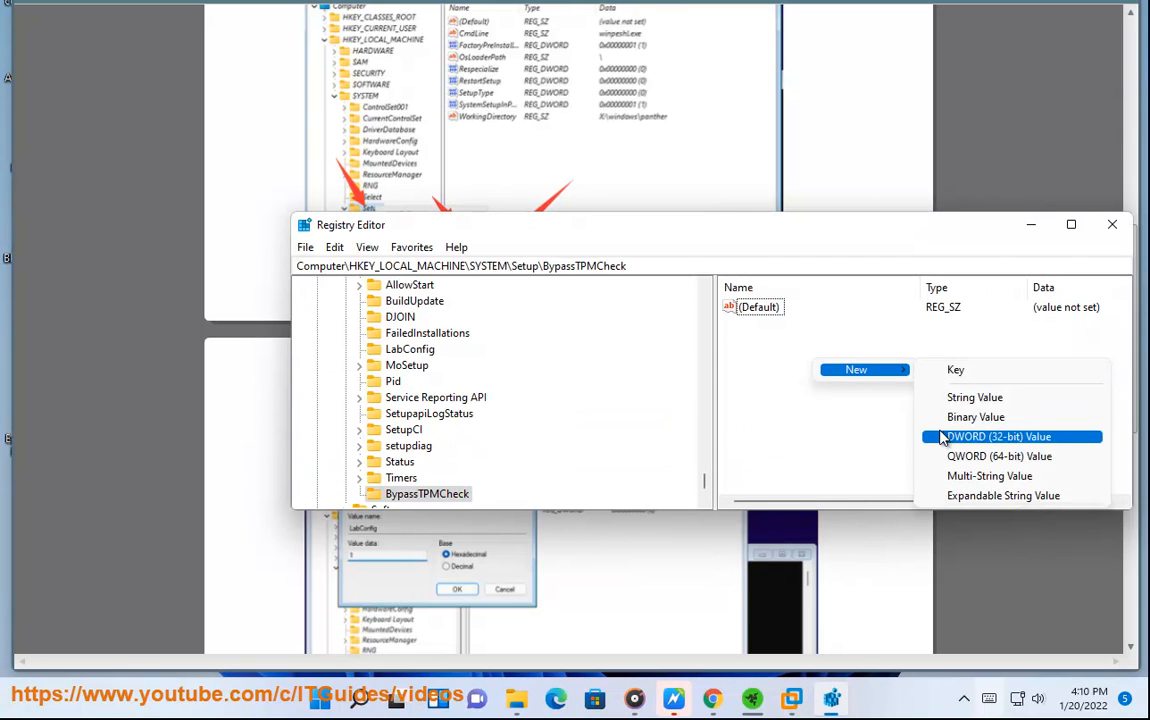
click(930, 437)
text(LabConfig)
key(Return)
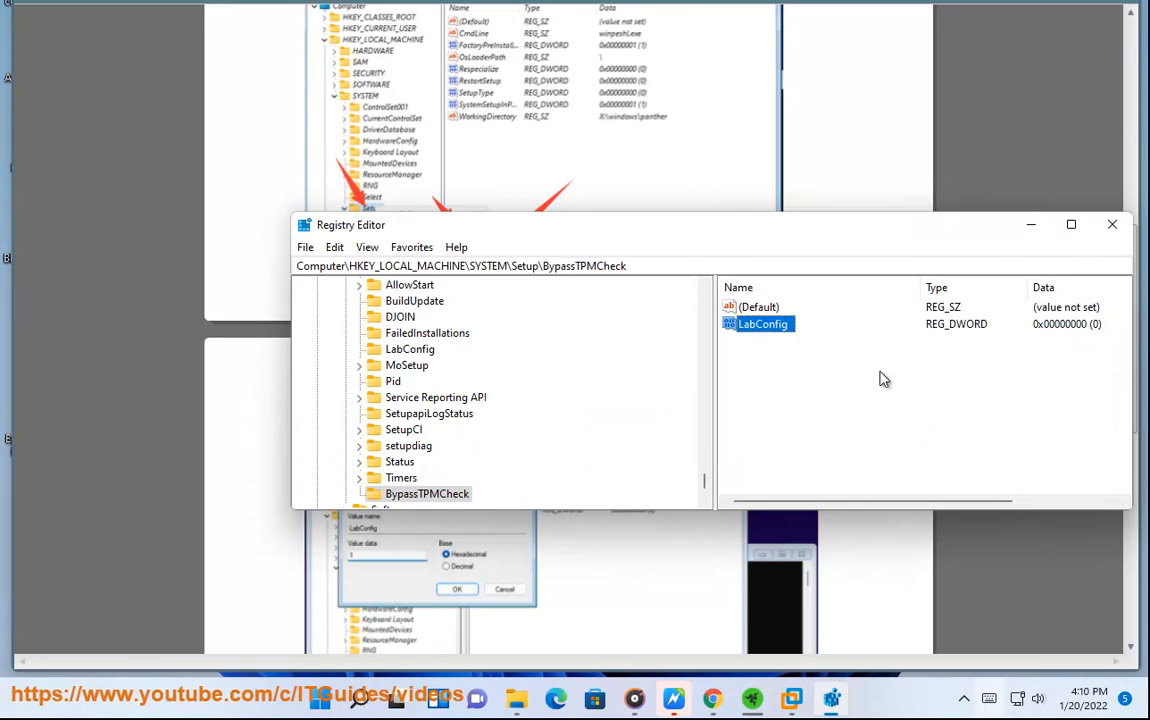
Step: Set the value data of the LabConfig DWORD to 1
click(796, 324)
drag(757, 226, 745, 113)
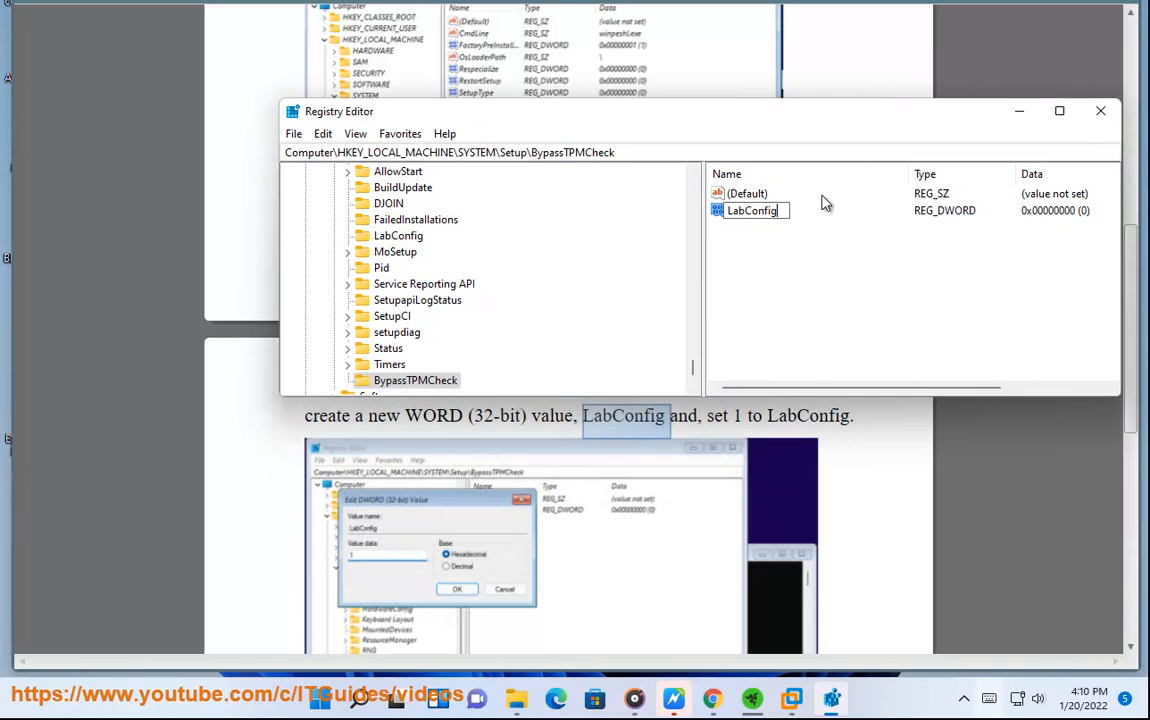
key(Return)
key(Return)
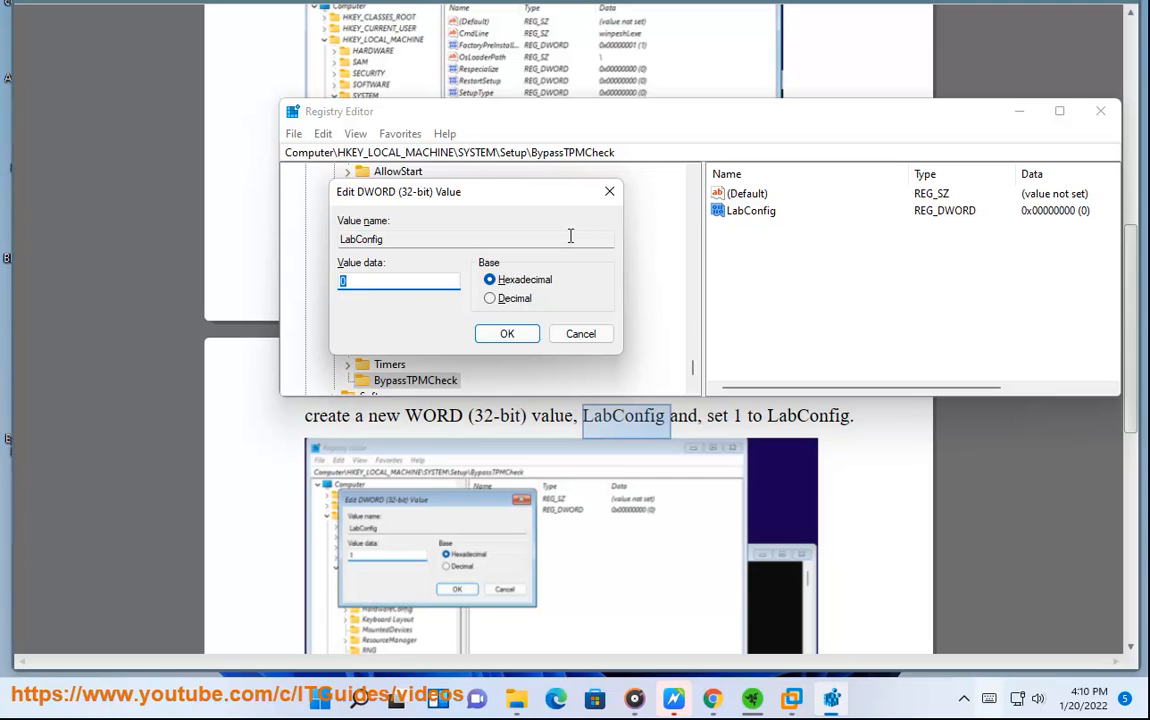
drag(518, 212, 899, 269)
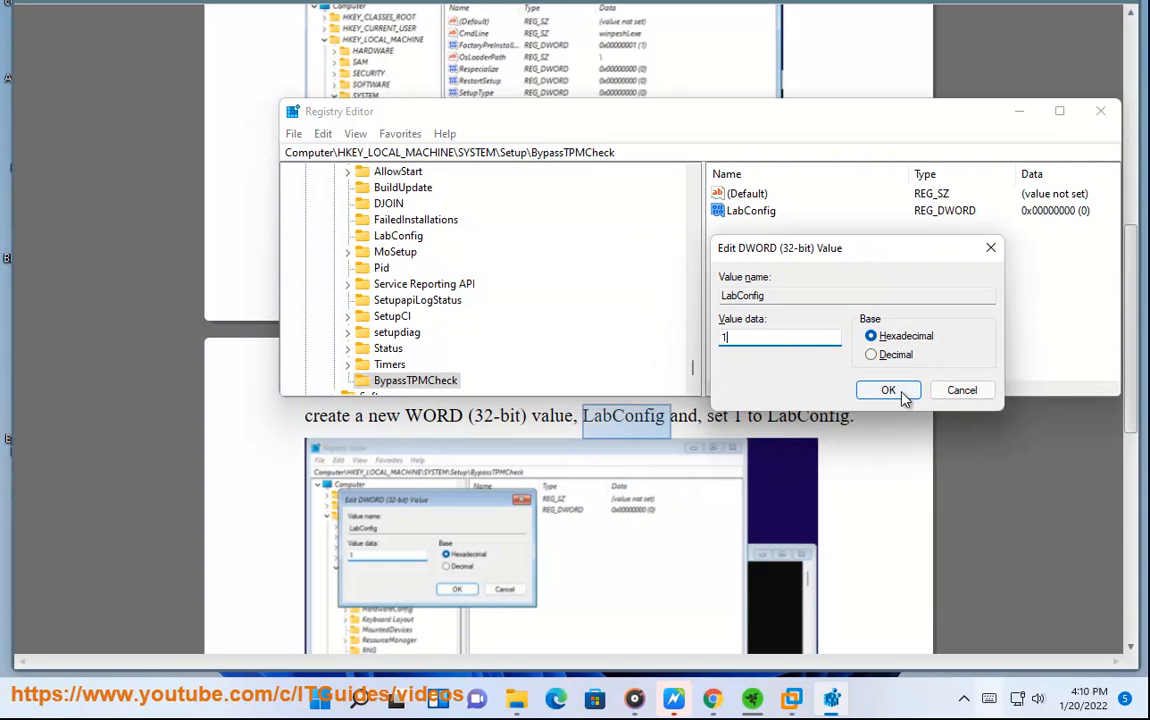